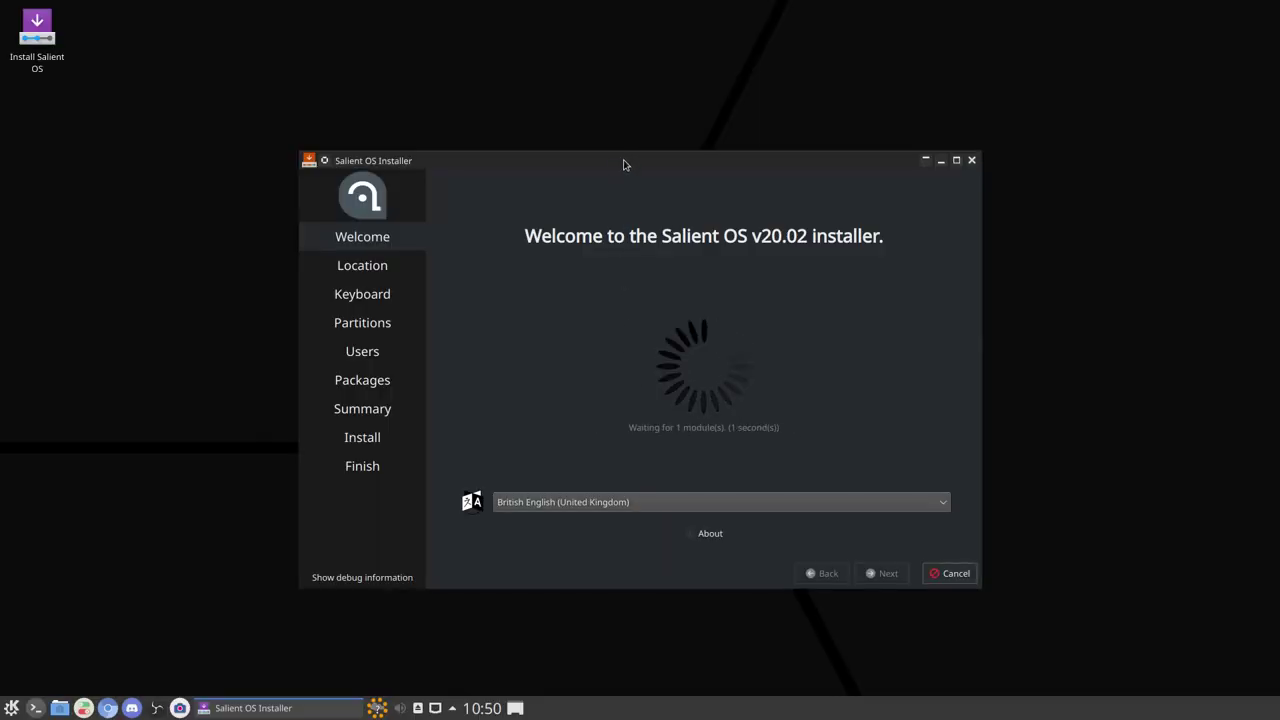
# Step: Move the installer window higher and dismiss the network notification, keeping British English (United Kingdom)
pyautogui.moveTo(620, 158); pyautogui.dragTo(608, 112)
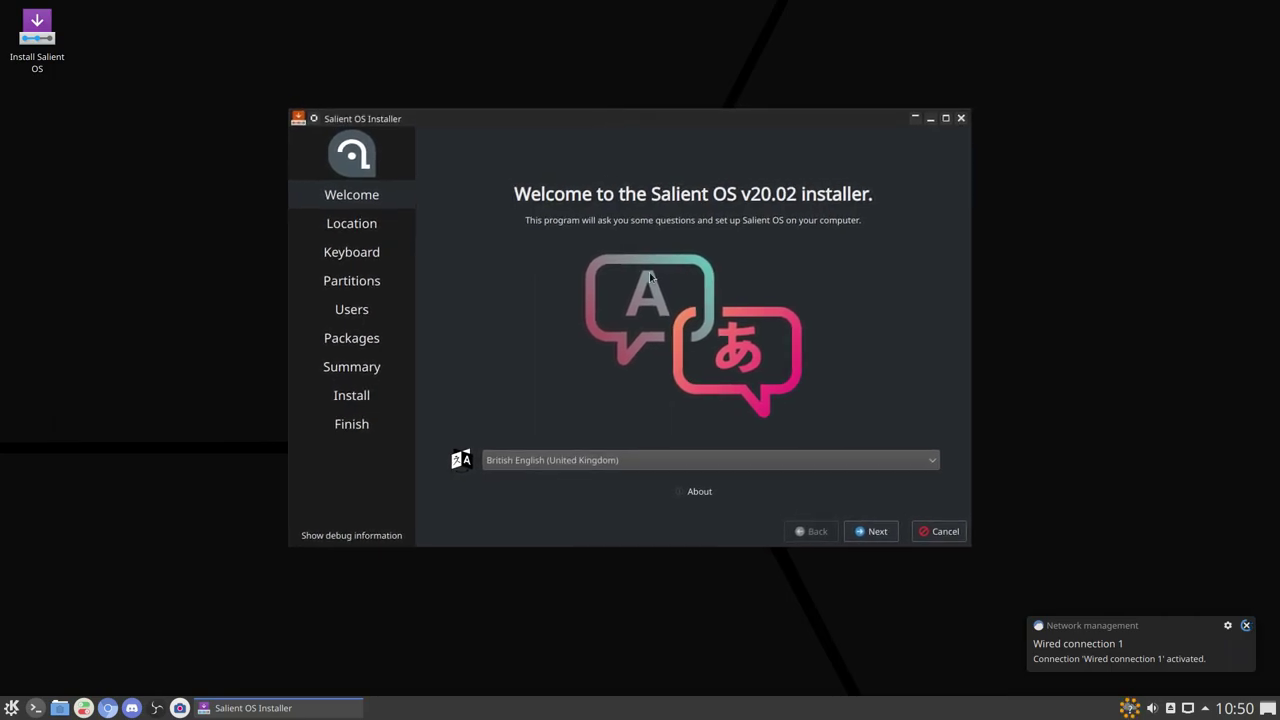
pyautogui.click(1246, 625)
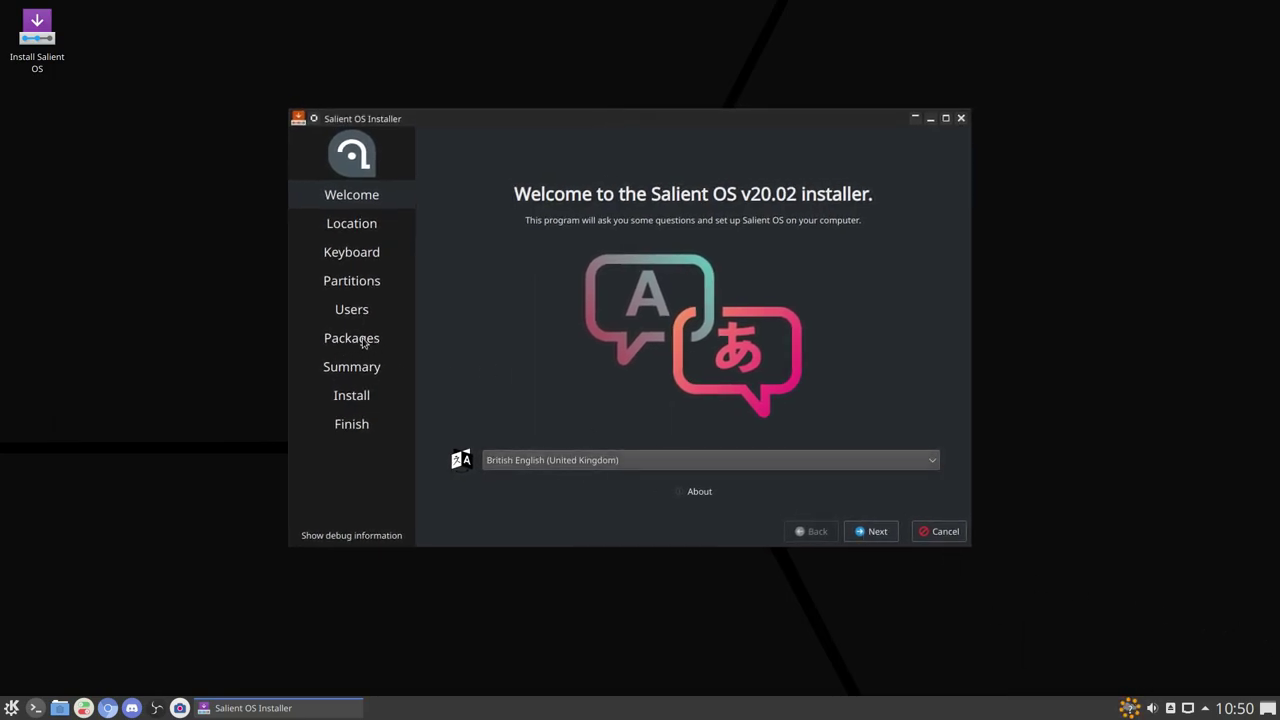
# Step: Accept the Europe/London location and default keyboard, choose Erase disk, and open the swap options
pyautogui.click(870, 536)
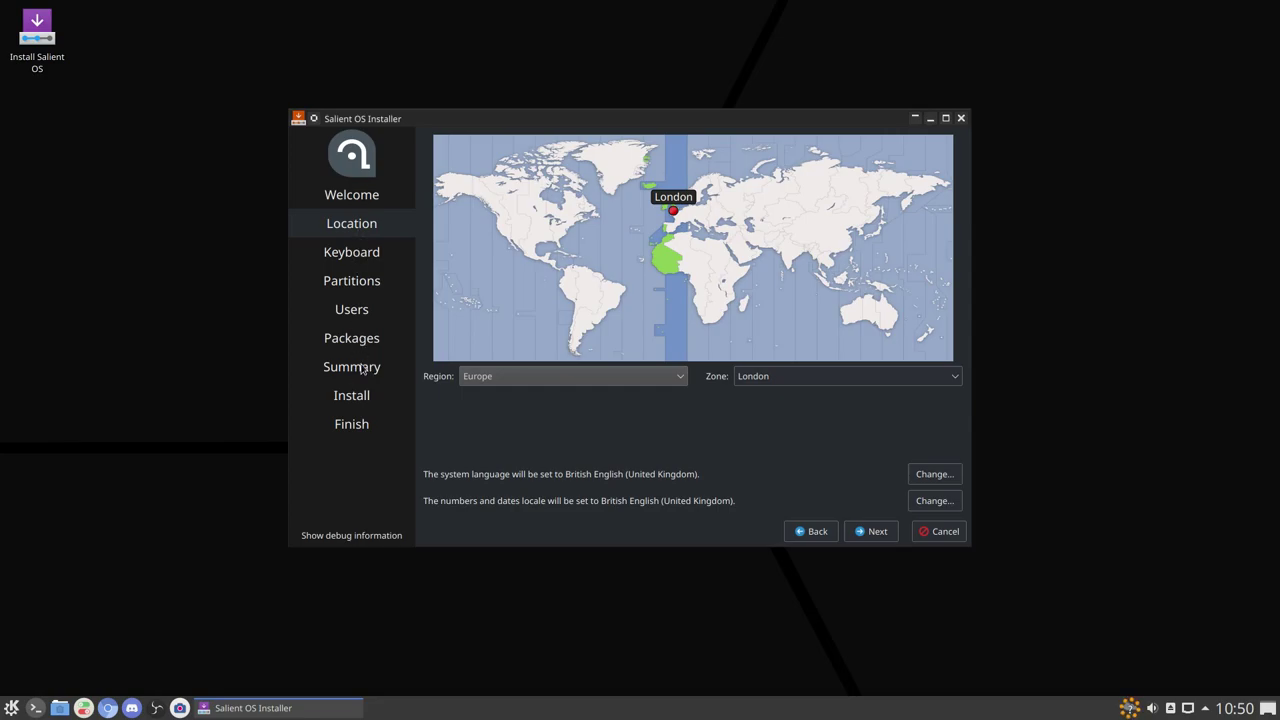
pyautogui.click(875, 530)
pyautogui.click(877, 530)
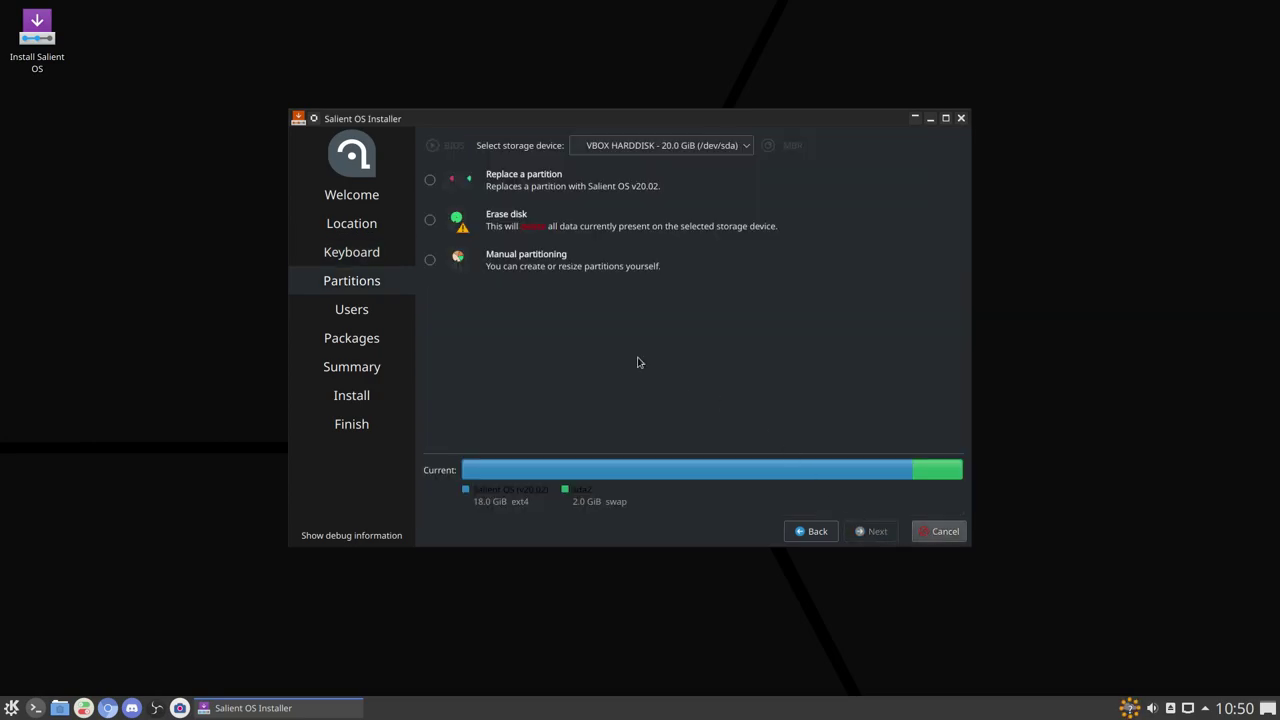
pyautogui.click(508, 236)
pyautogui.click(563, 259)
# Step: Choose Swap (no Hibernate), then enter the user's name, computer name salientos and password
pyautogui.click(558, 292)
pyautogui.click(876, 533)
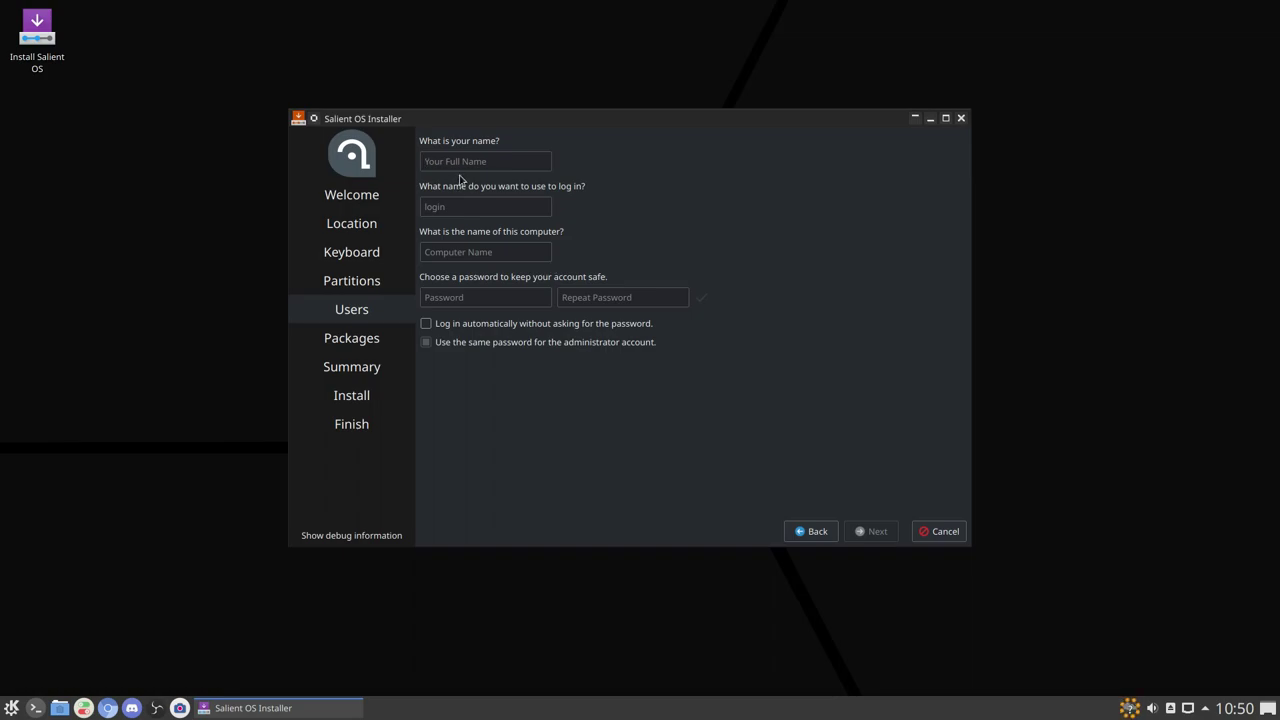
pyautogui.write('Silent')
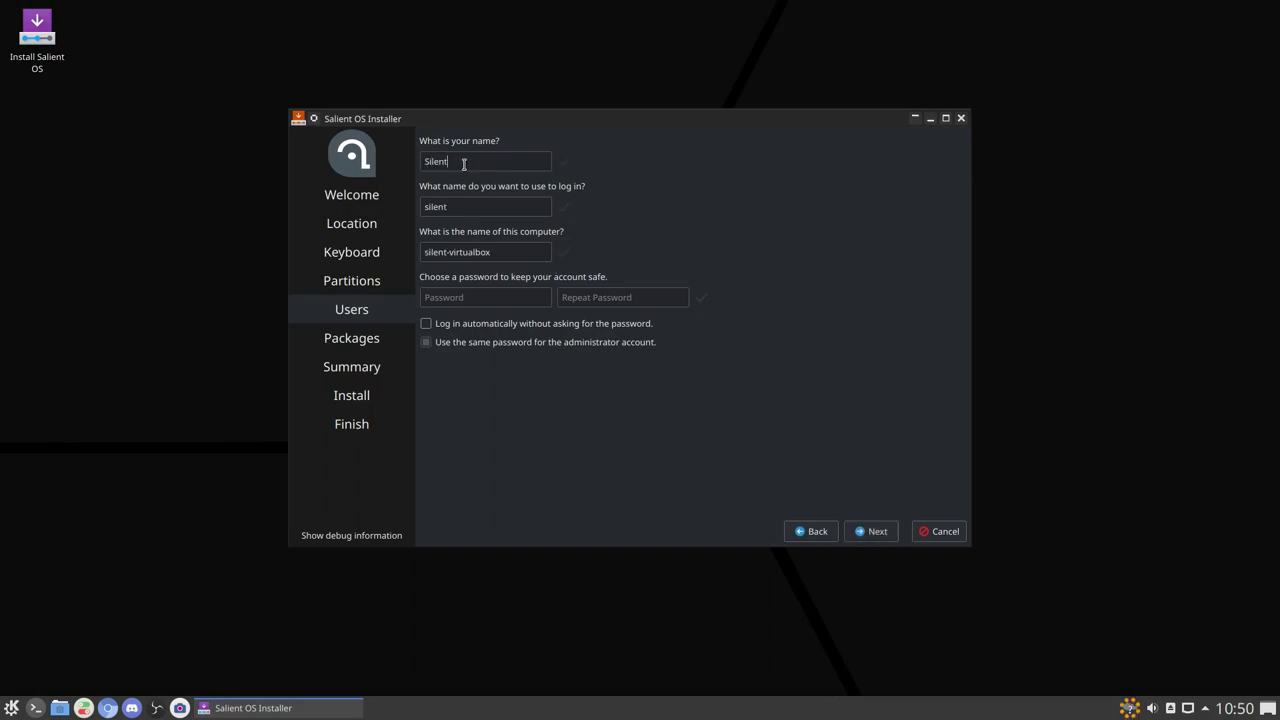
pyautogui.press('Tab')
pyautogui.press('Tab')
pyautogui.hotkey('ctrl', 'a')
pyautogui.write('sal')
pyautogui.write('••')
pyautogui.write('•••')
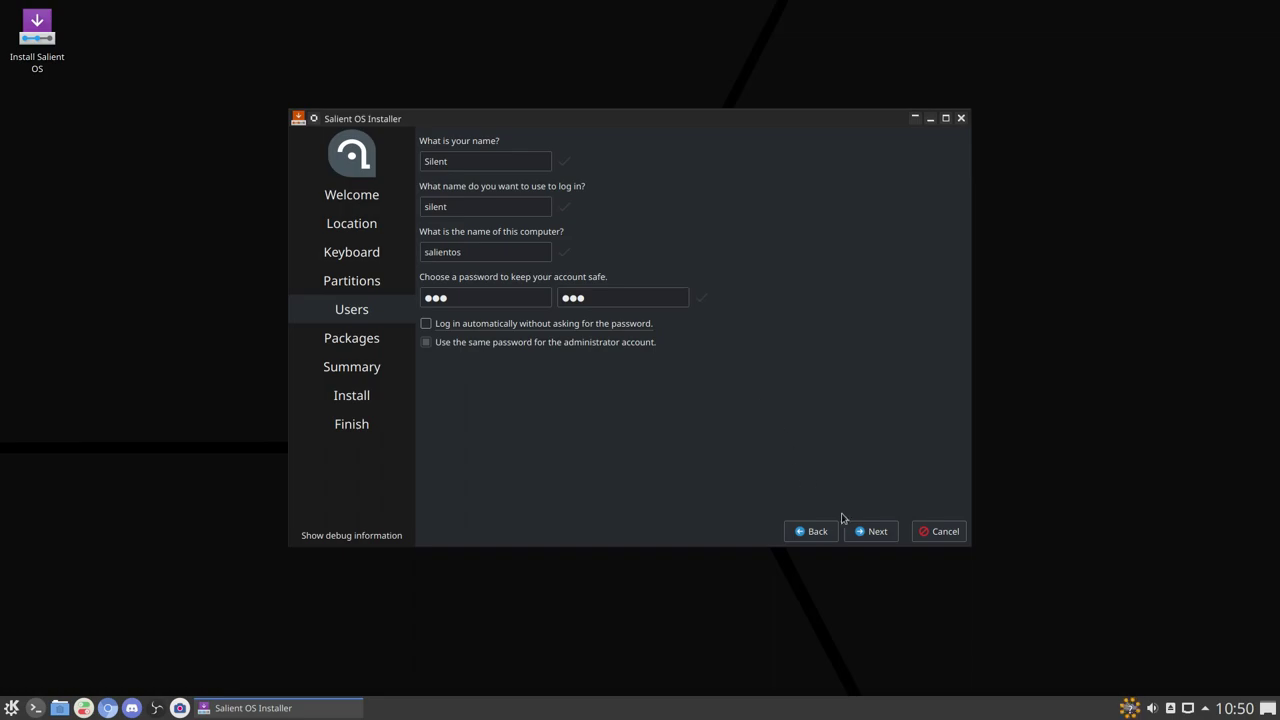
pyautogui.click(872, 531)
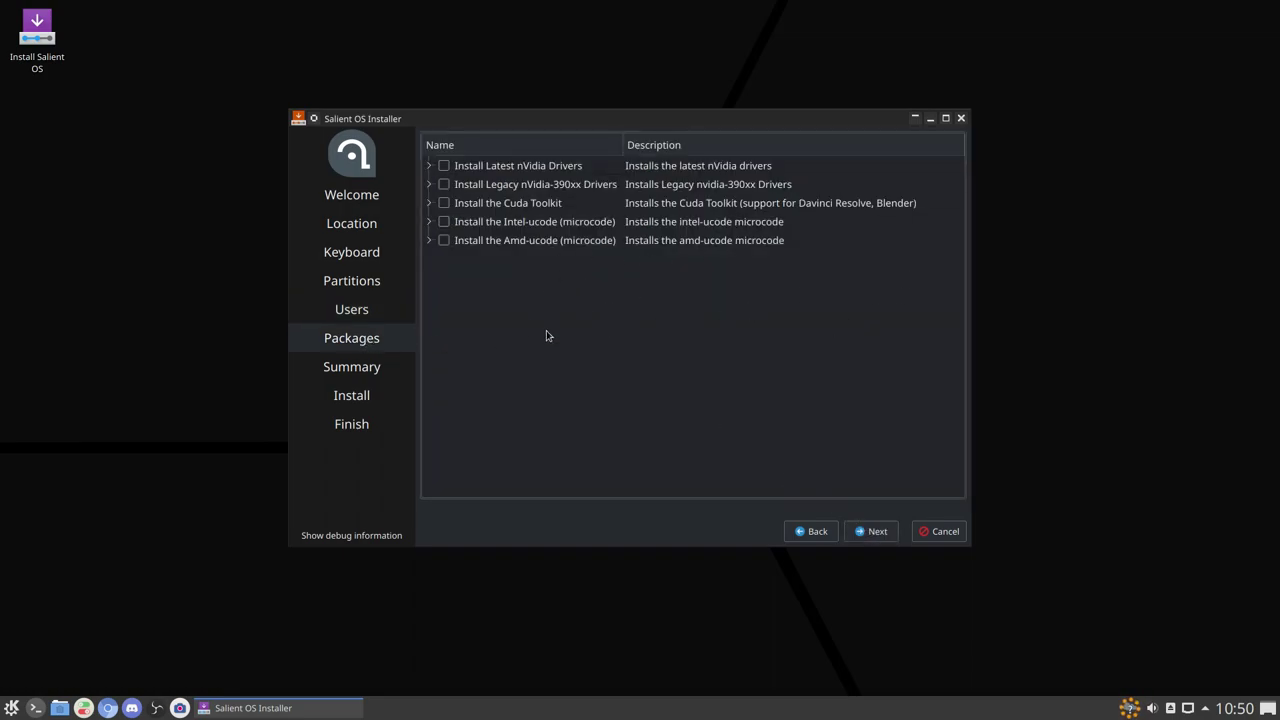
# Step: Expand and collapse the latest nVidia and legacy nVidia-390xx driver groups, leaving every box unchecked
pyautogui.click(429, 166)
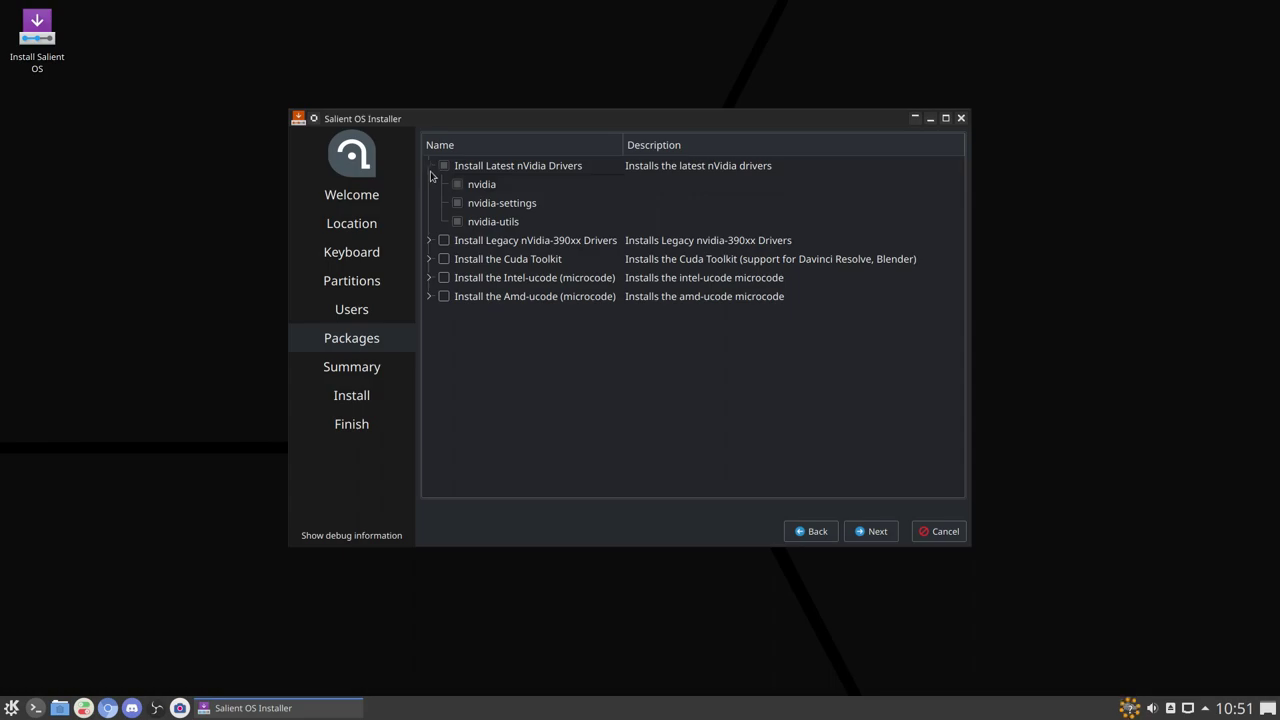
pyautogui.click(430, 168)
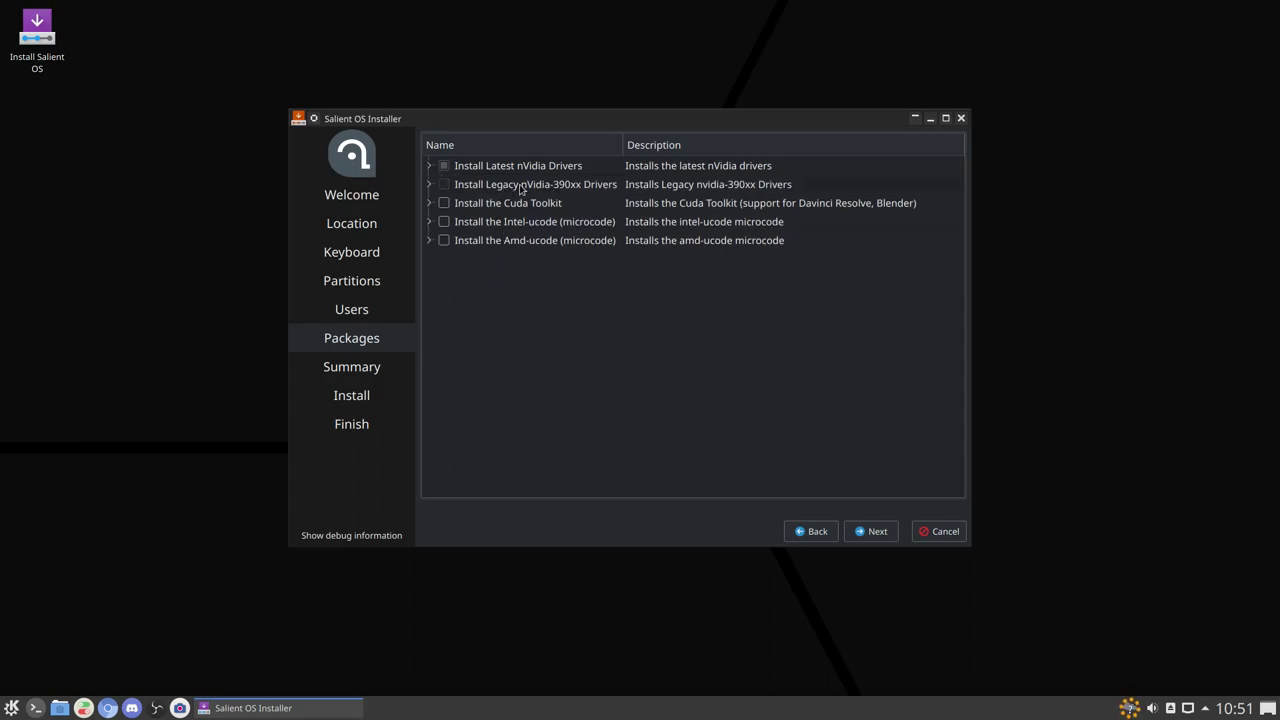
pyautogui.click(429, 184)
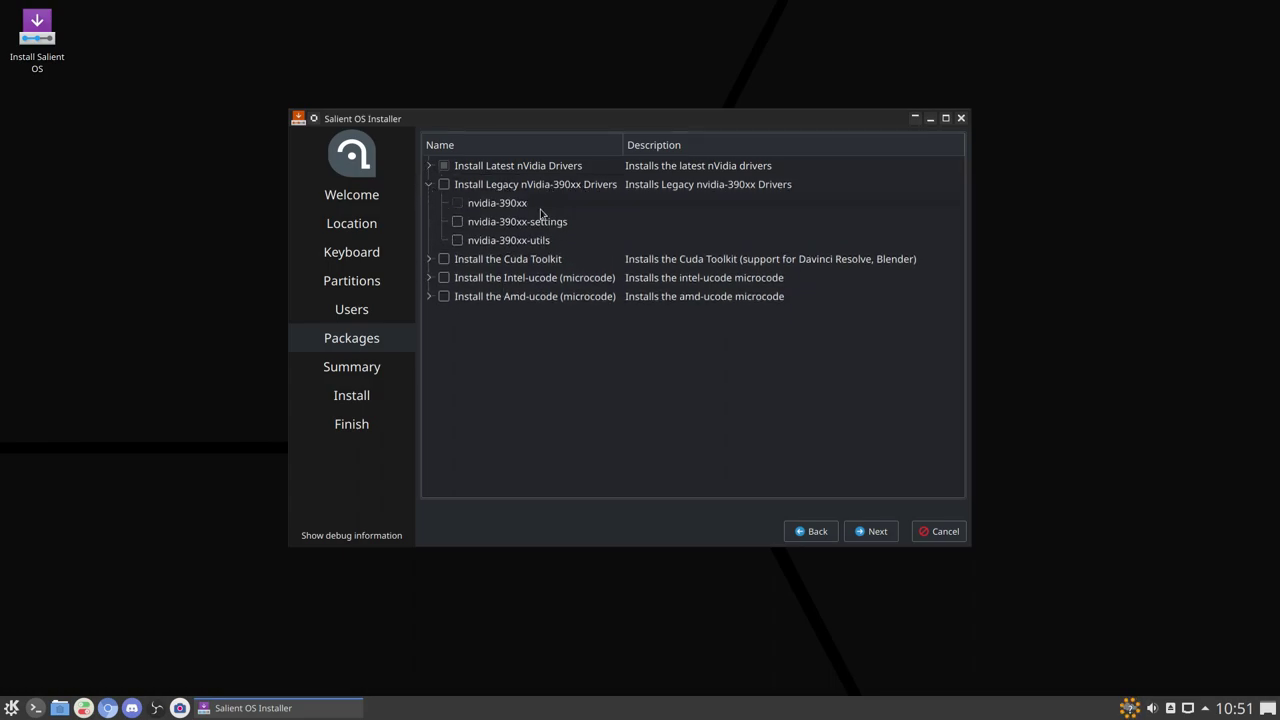
pyautogui.click(429, 185)
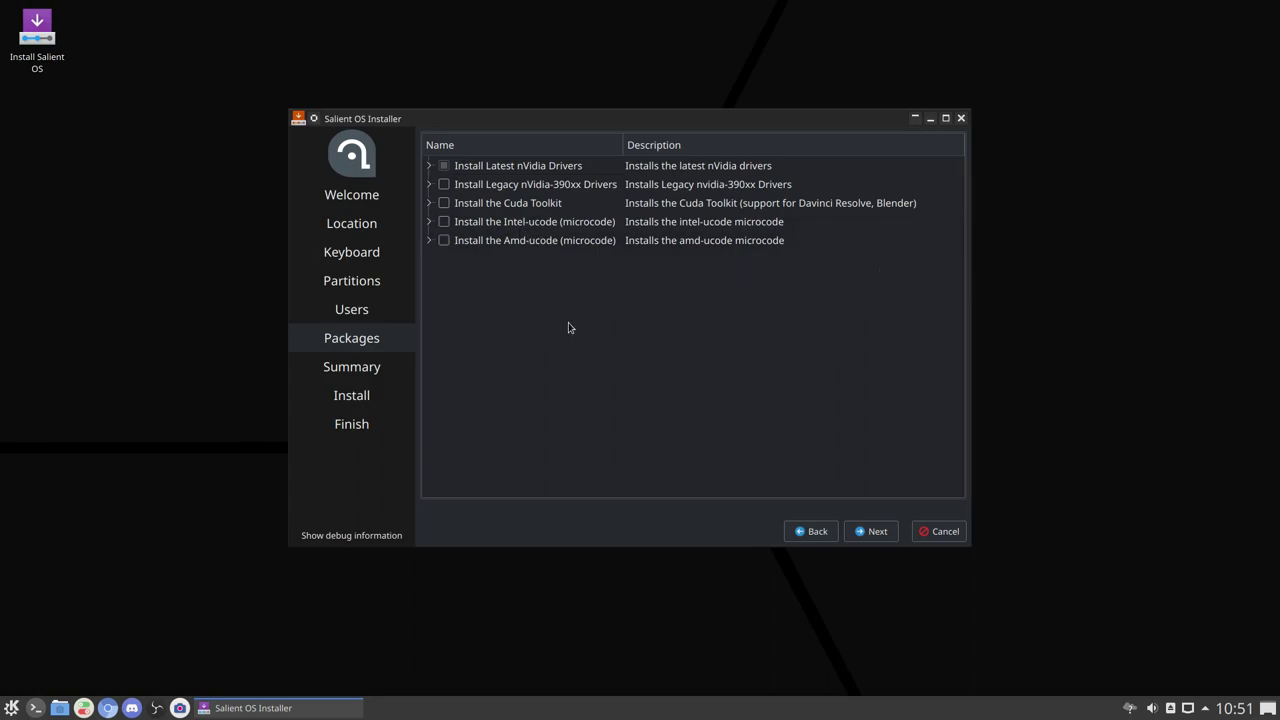
# Step: Skip the optional packages, review the Summary page, and confirm Install now to erase /dev/sda
pyautogui.click(869, 533)
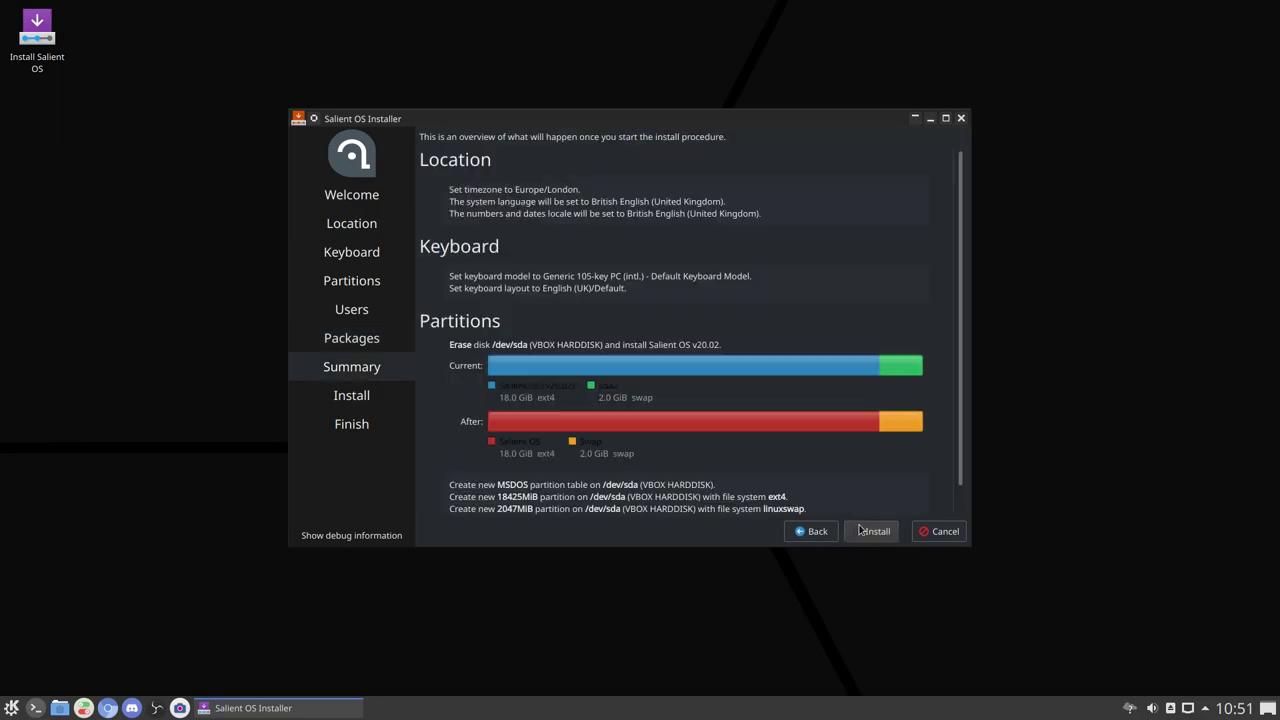
pyautogui.scroll(-1, 716, 328)
pyautogui.scroll(1, 716, 347)
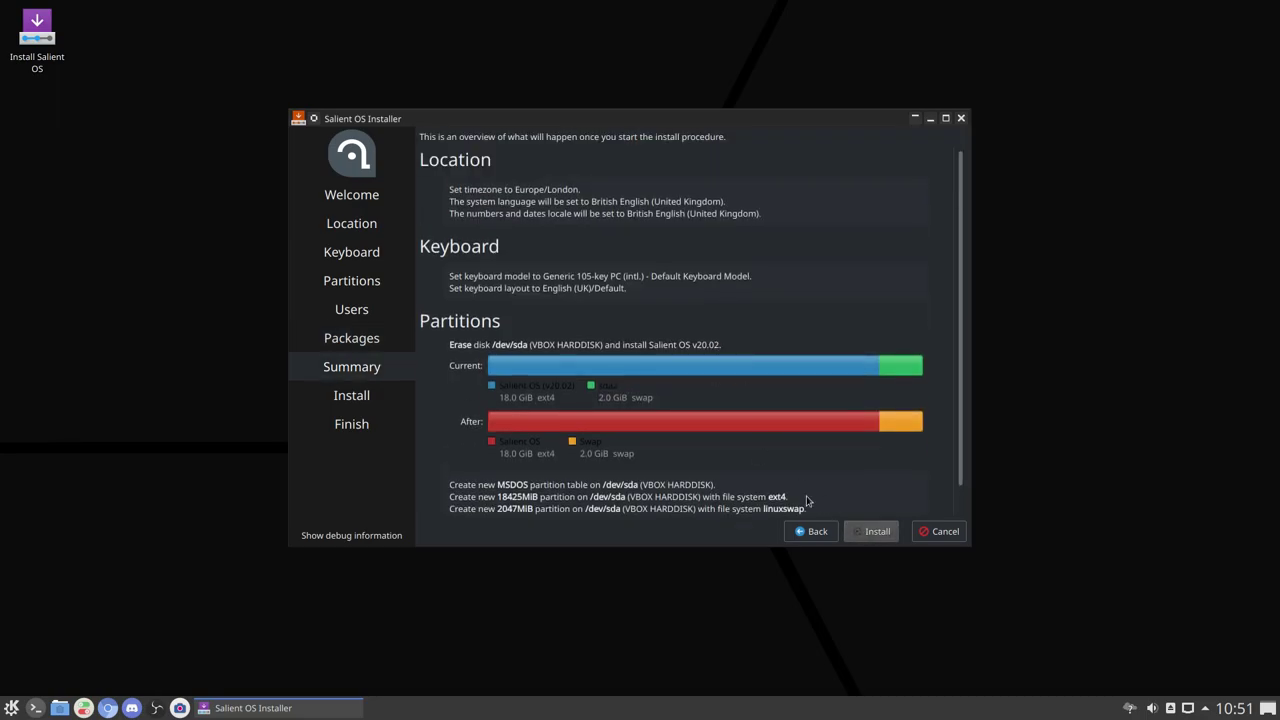
pyautogui.click(872, 531)
pyautogui.click(698, 346)
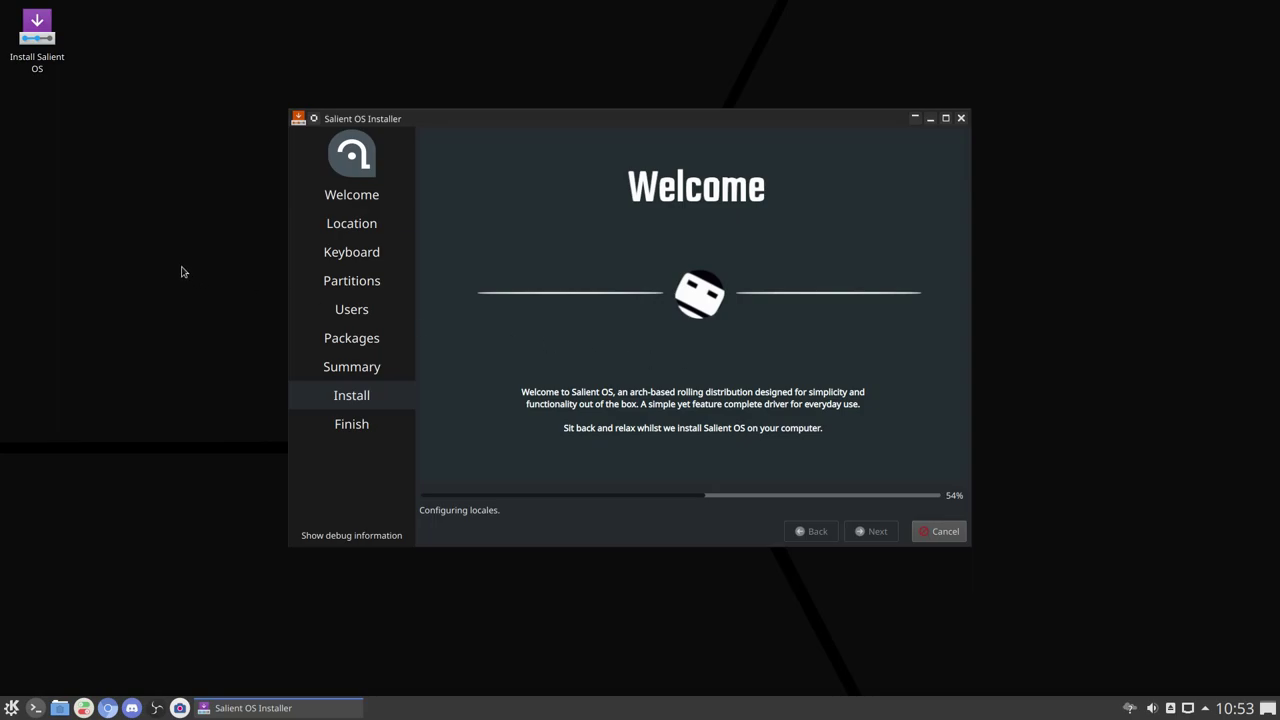
pyautogui.rightClick(85, 208)
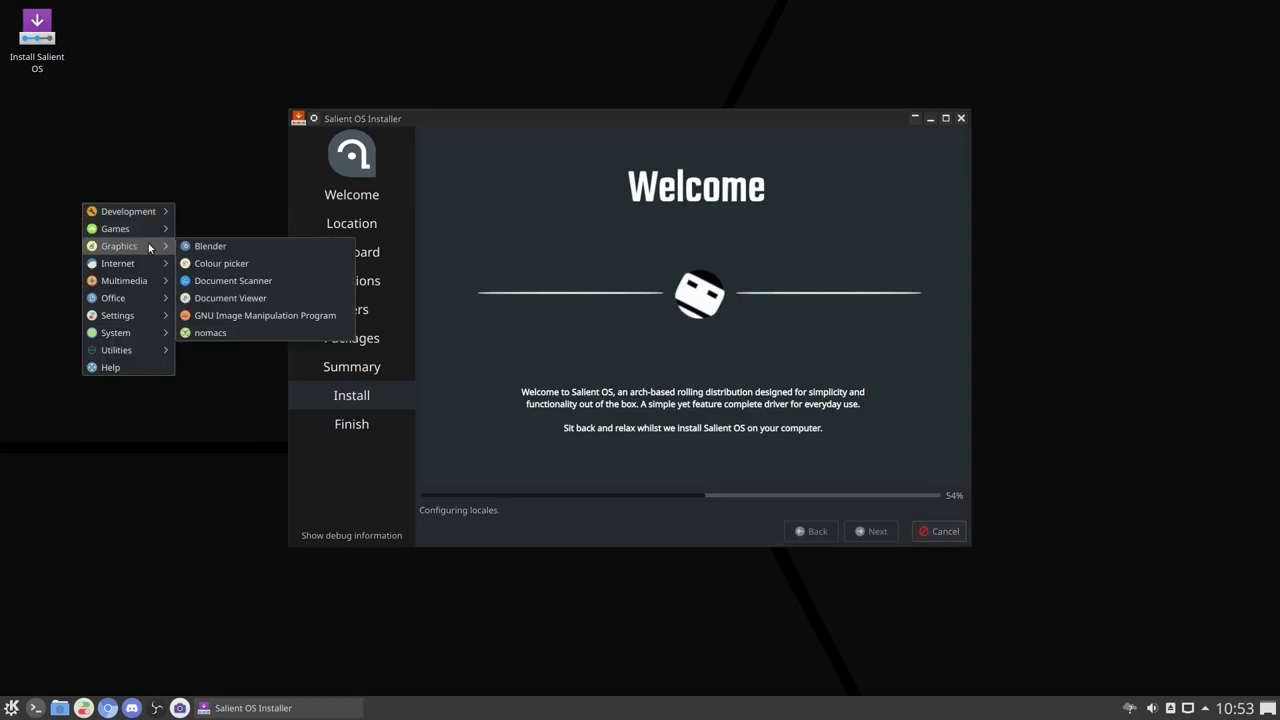
pyautogui.moveTo(117, 272)
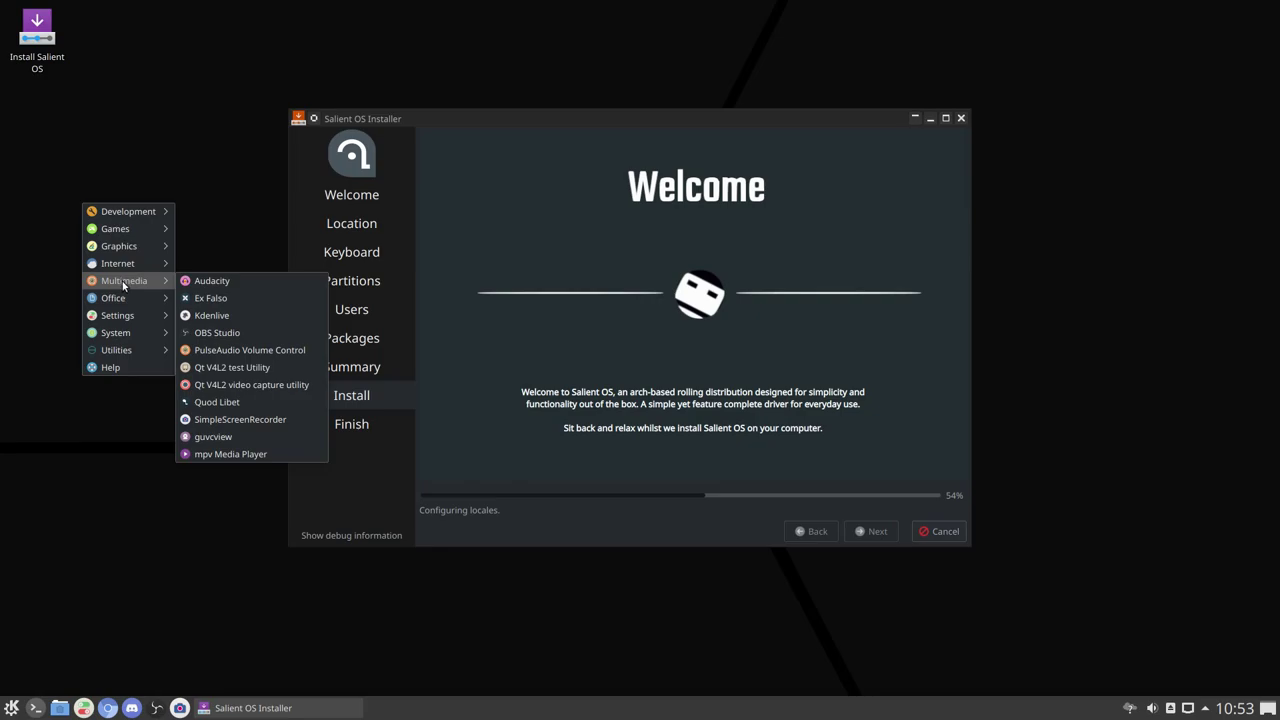
pyautogui.moveTo(128, 309)
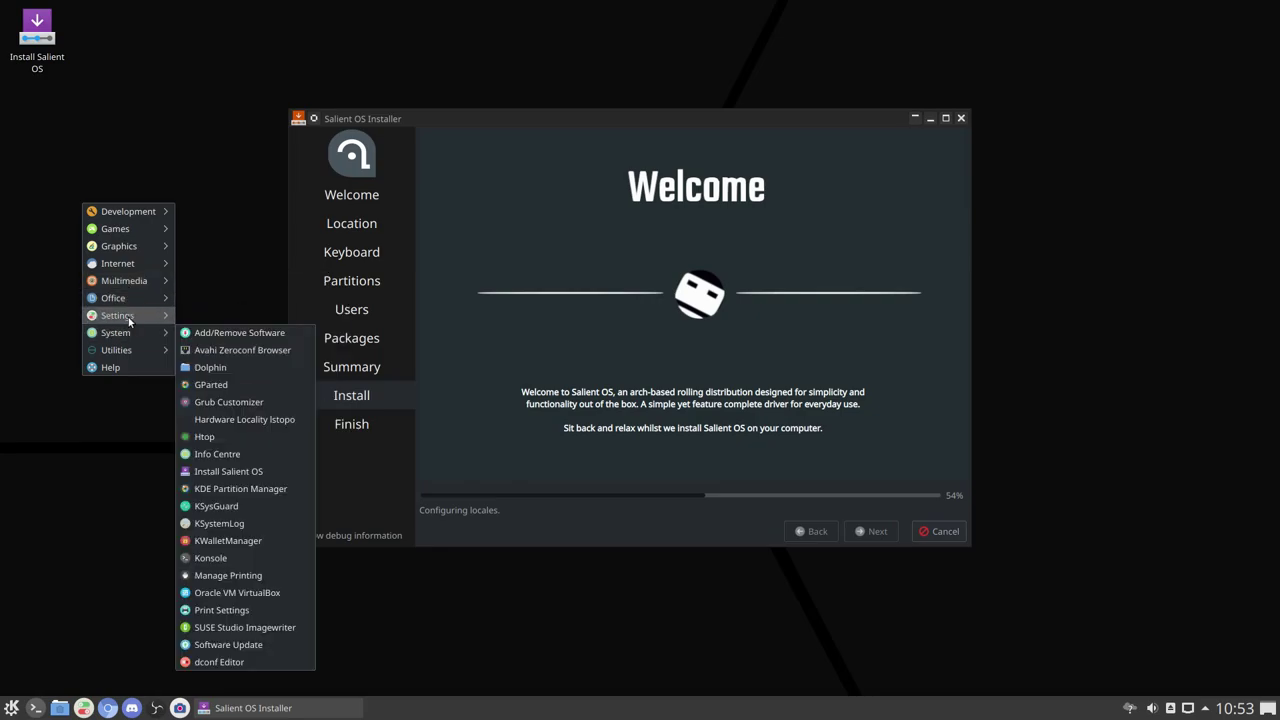
pyautogui.moveTo(129, 316)
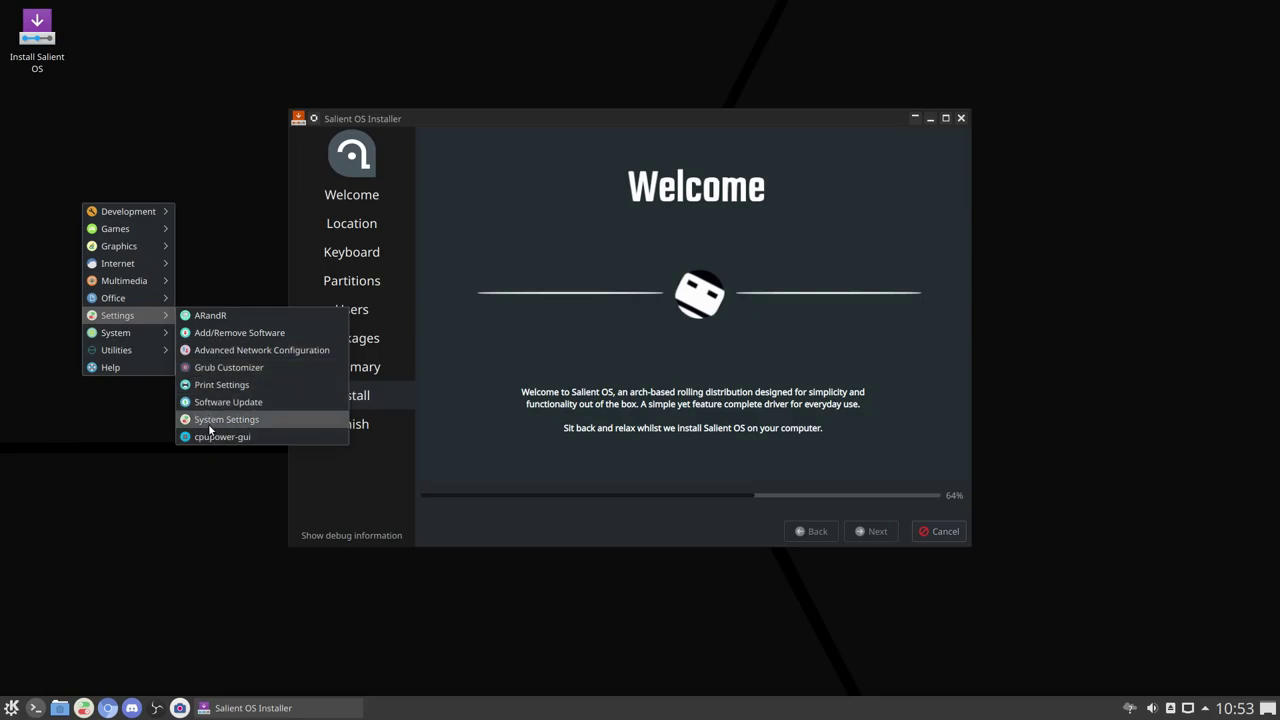
pyautogui.click(223, 140)
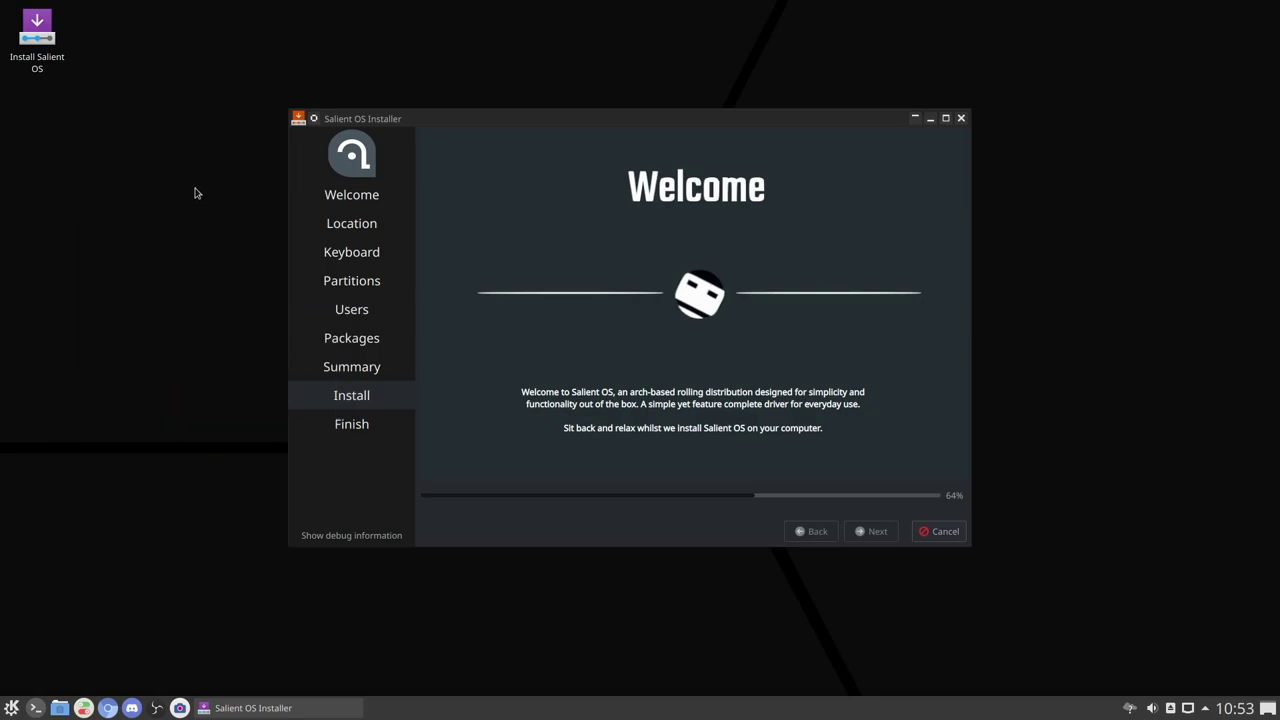
# Step: Wait for the installation to complete, then close the installer with Done
pyautogui.click(672, 119)
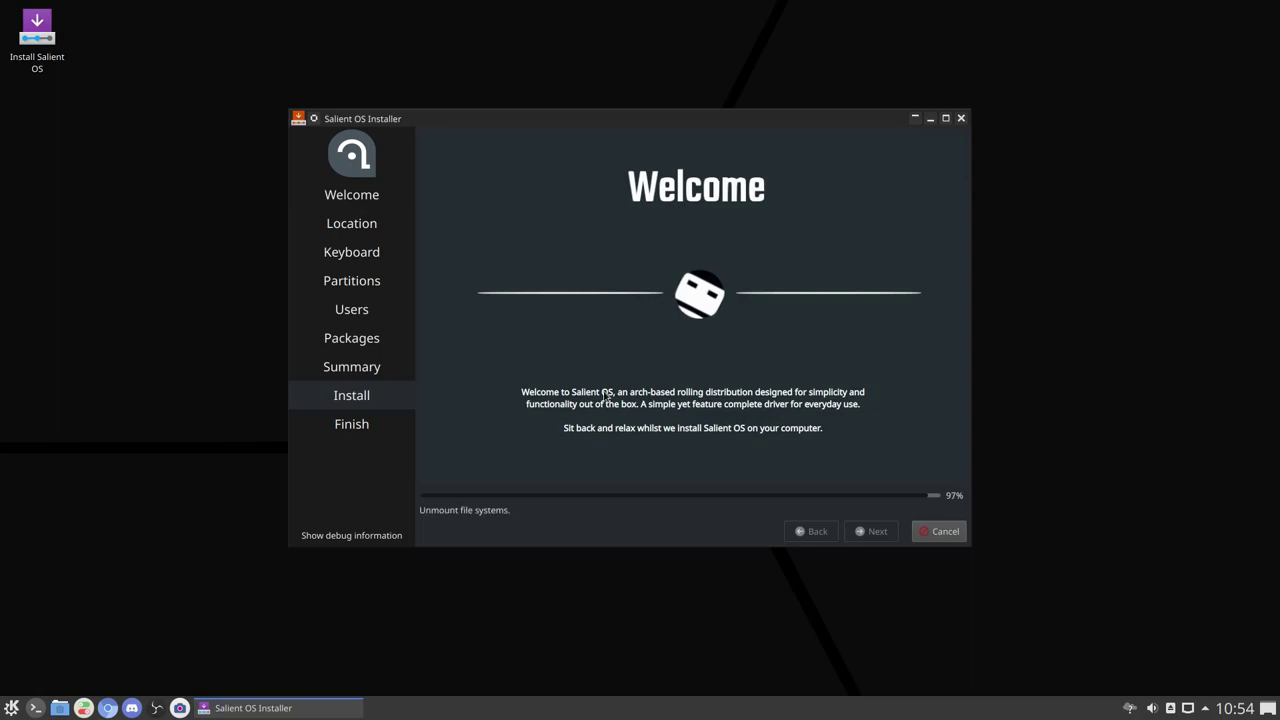
pyautogui.click(946, 531)
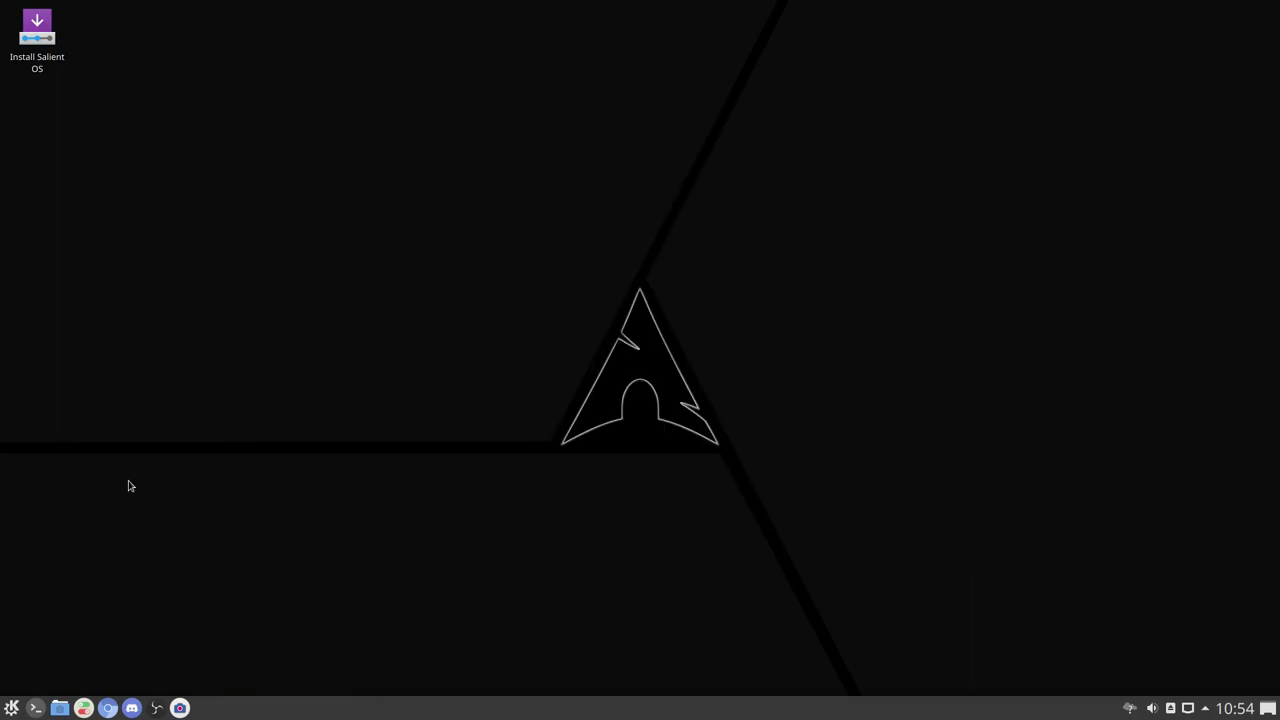
# Step: Shut down the live session through the application menu's Power / Session options
pyautogui.click(11, 707)
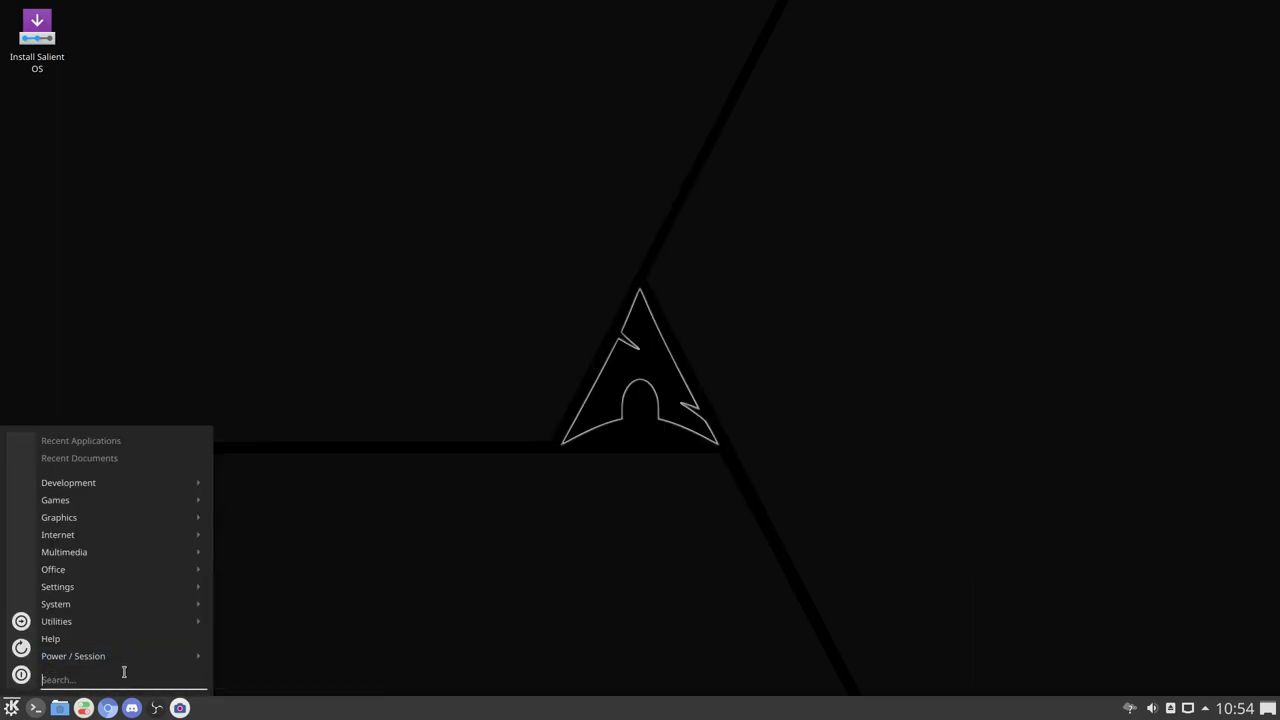
pyautogui.moveTo(203, 658)
pyautogui.click(277, 683)
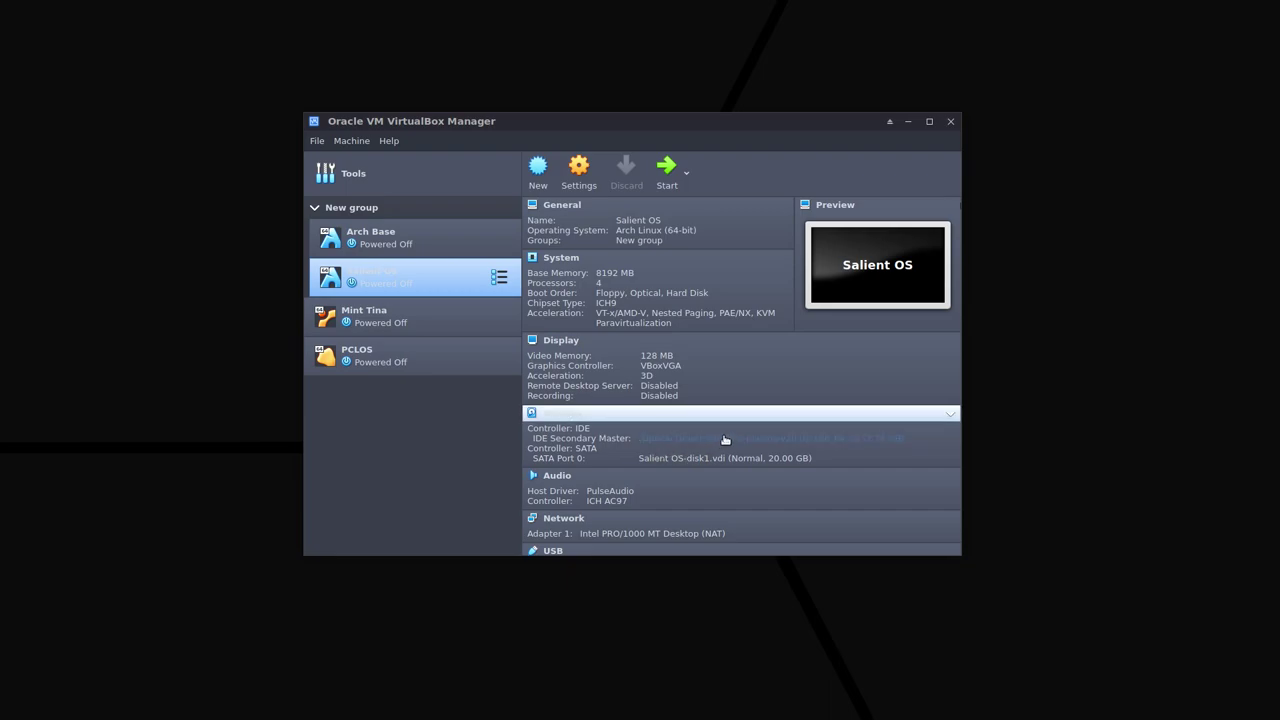
# Step: Open the disk choices for the Salient OS machine's IDE optical drive
pyautogui.click(723, 440)
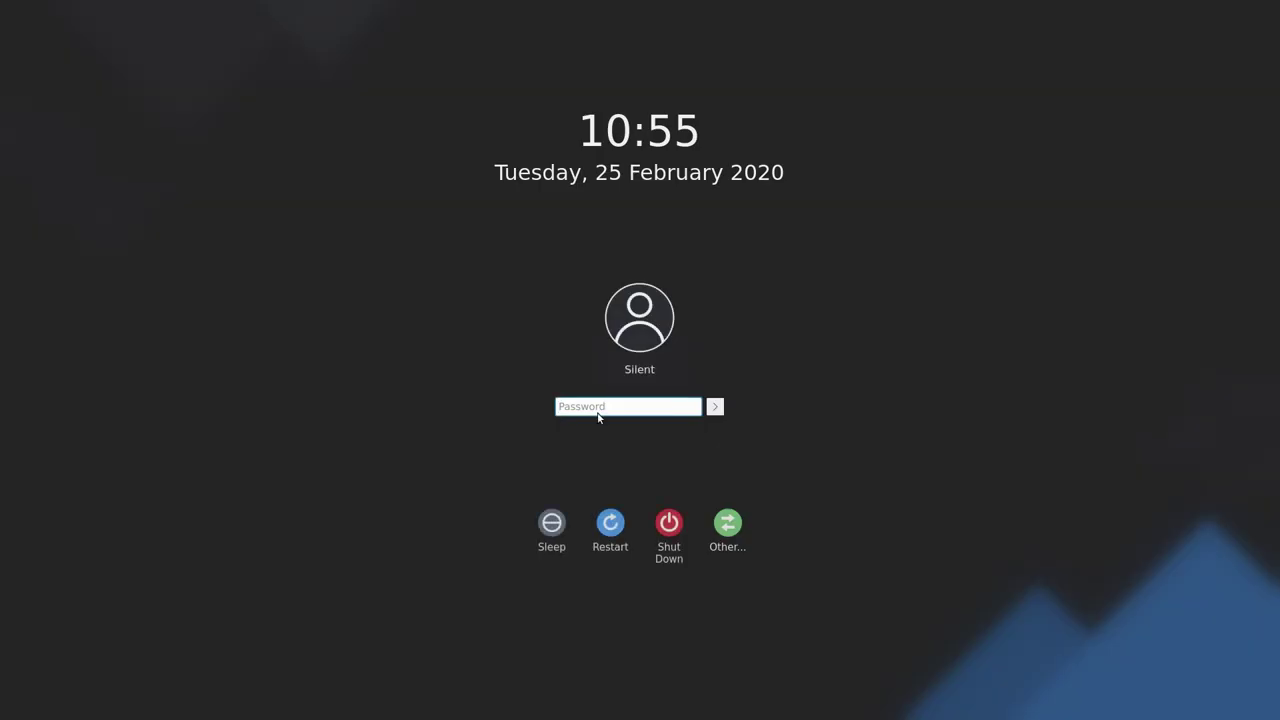
# Step: Enter the account password at the SDDM login screen to sign in
pyautogui.write('****')
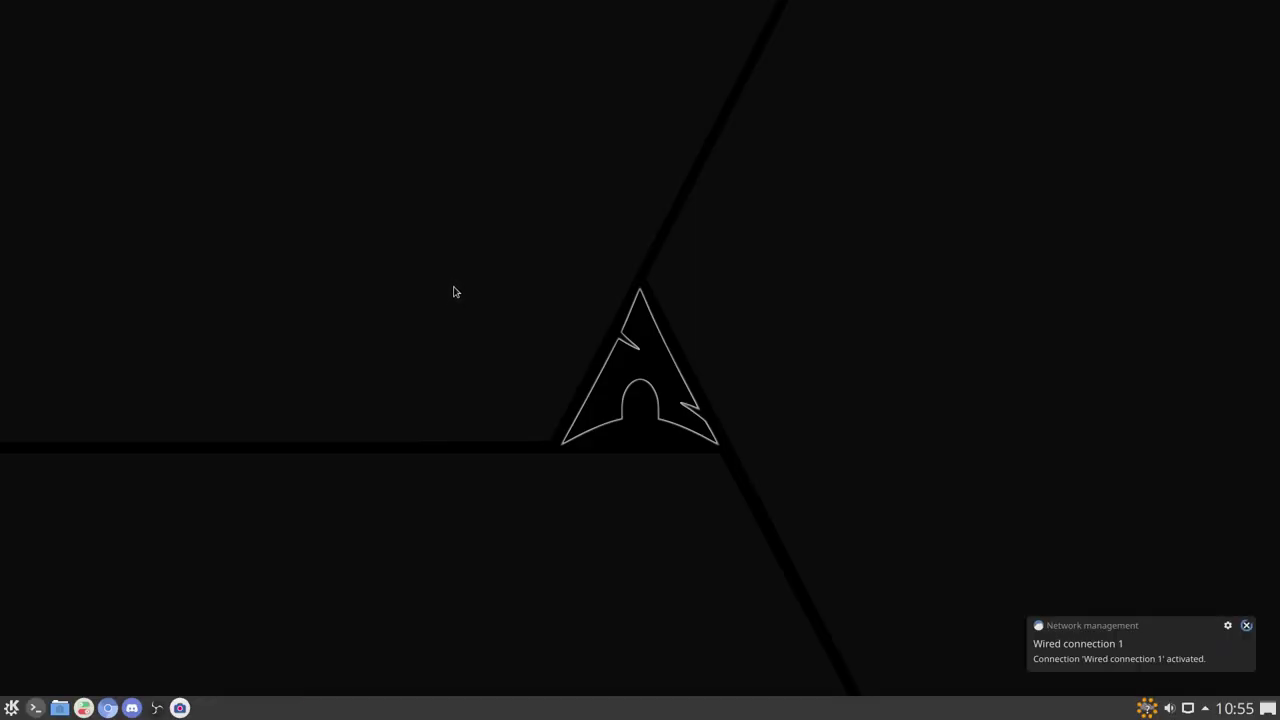
pyautogui.click(1246, 625)
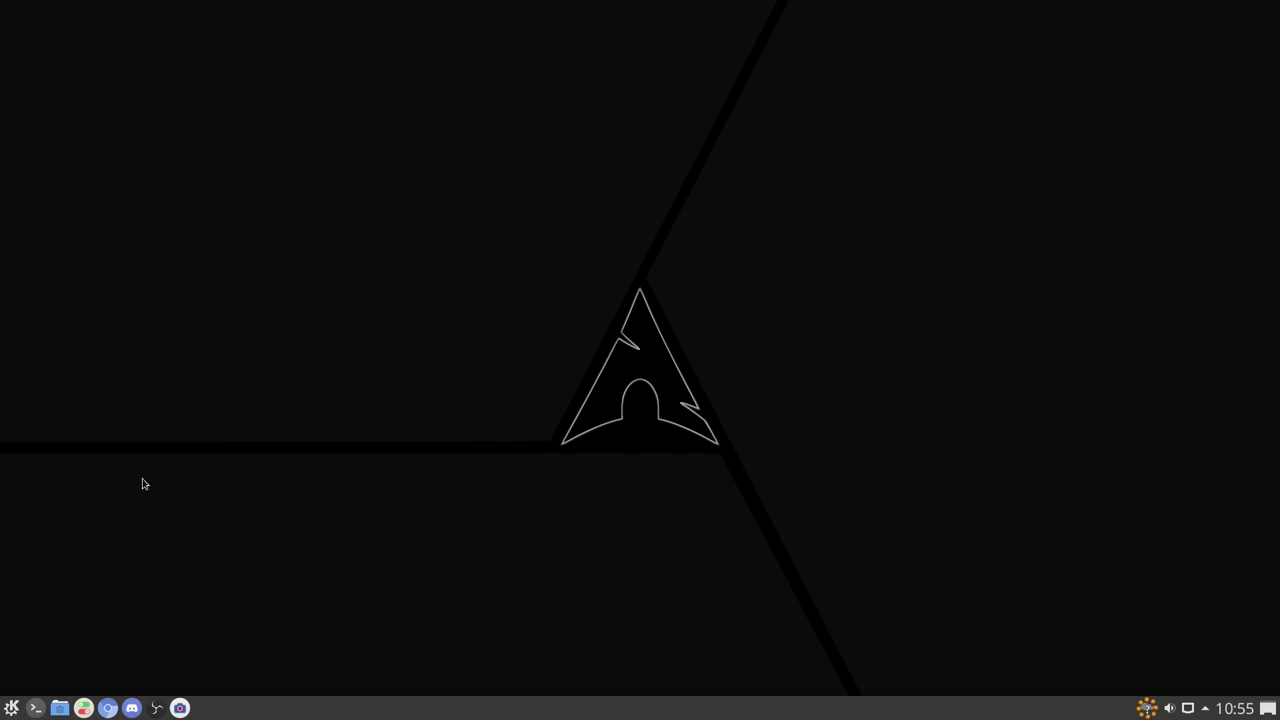
pyautogui.rightClick(10, 709)
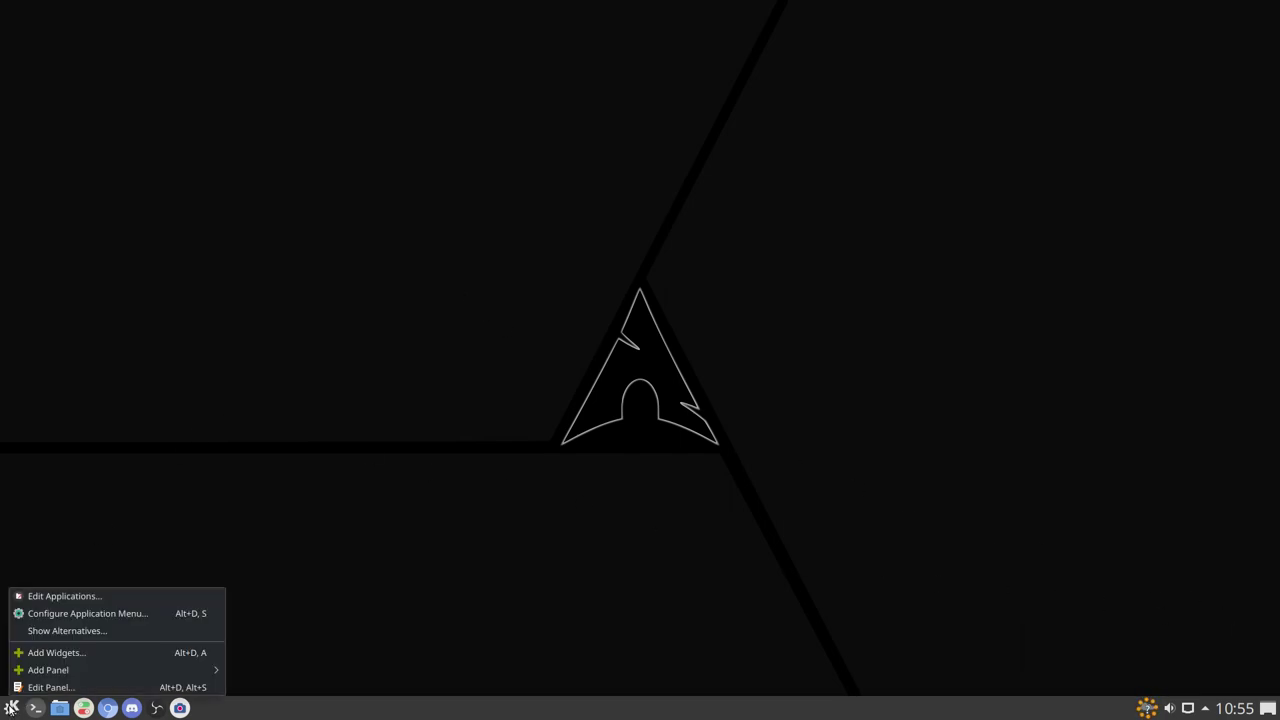
pyautogui.click(62, 634)
pyautogui.click(46, 594)
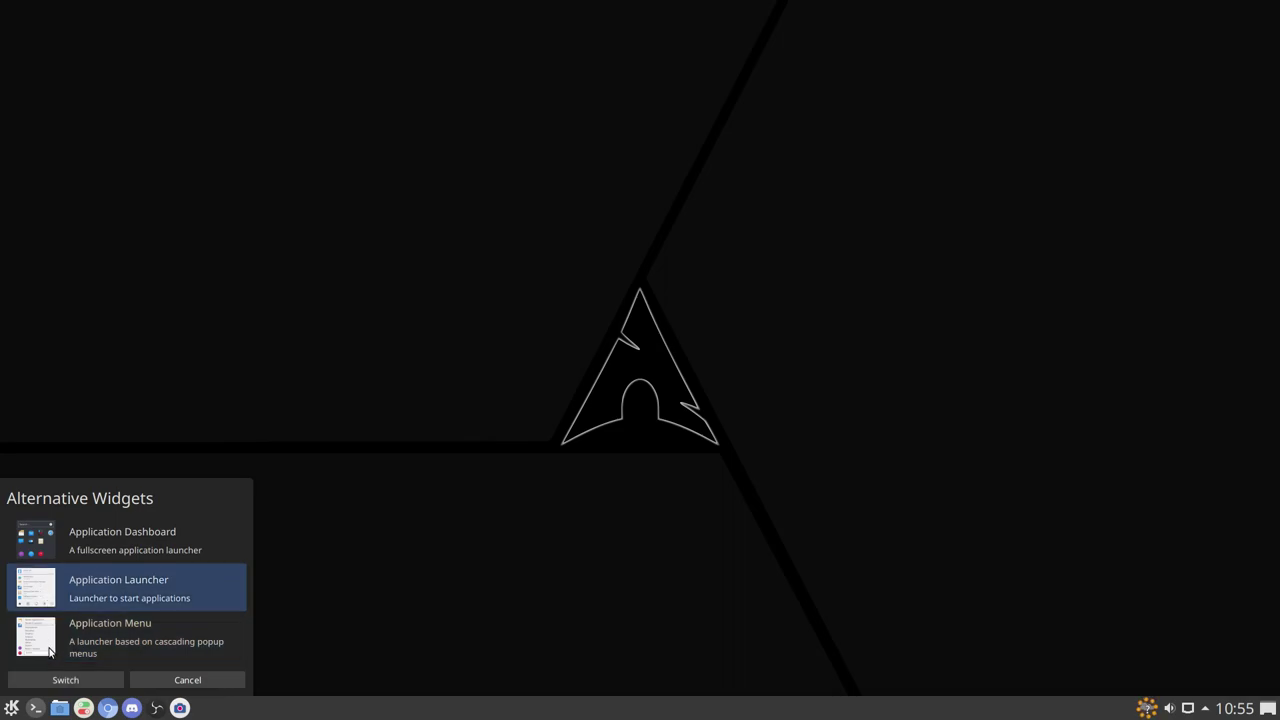
pyautogui.click(66, 680)
pyautogui.rightClick(11, 708)
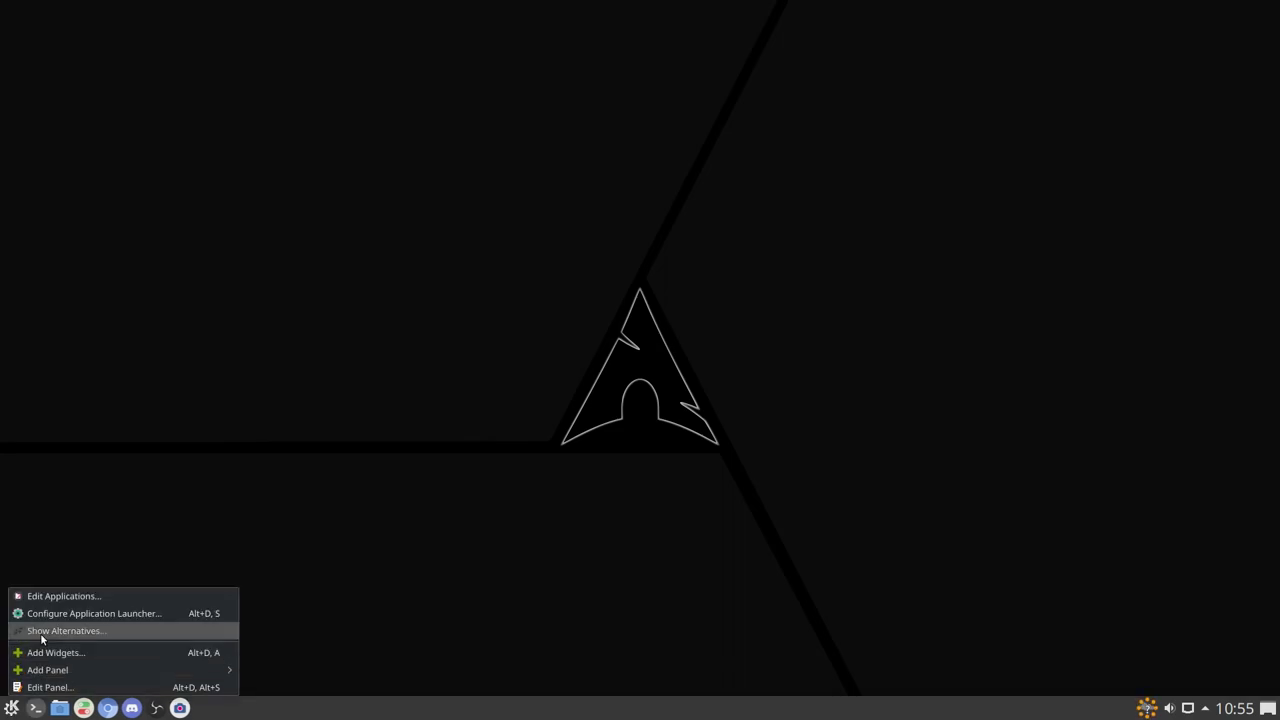
pyautogui.click(52, 630)
pyautogui.click(60, 645)
pyautogui.click(68, 682)
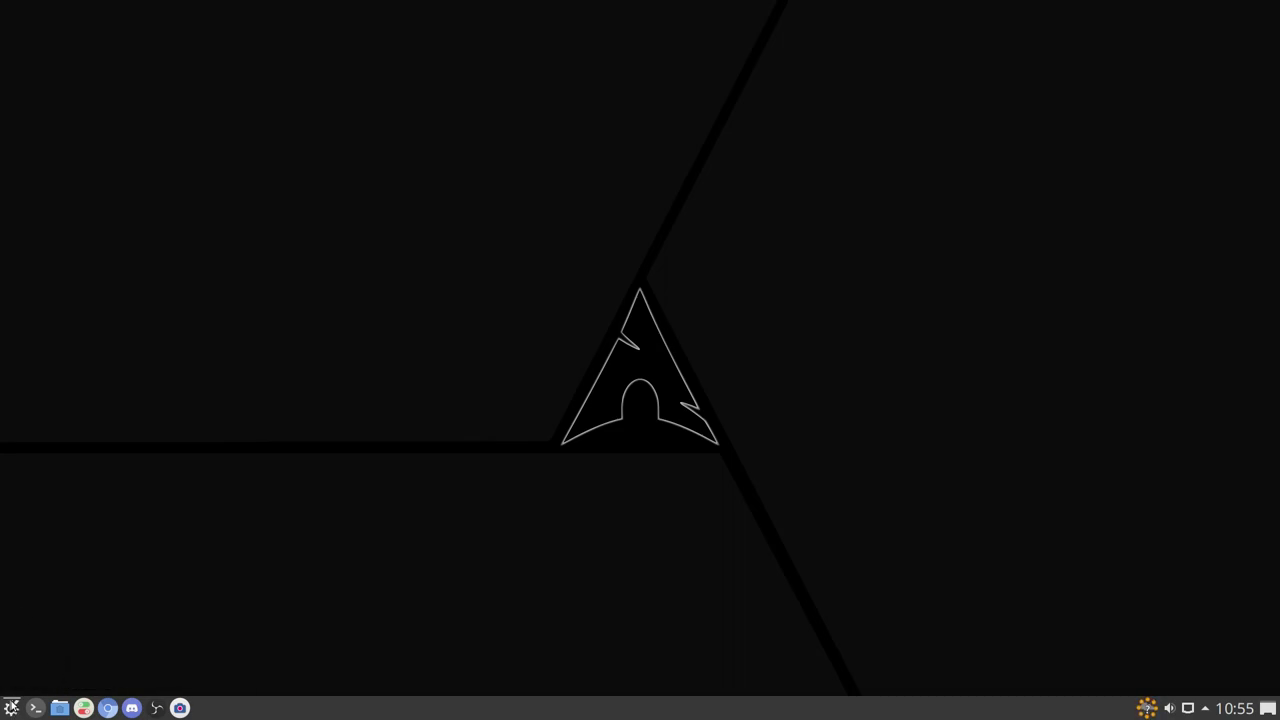
pyautogui.click(12, 710)
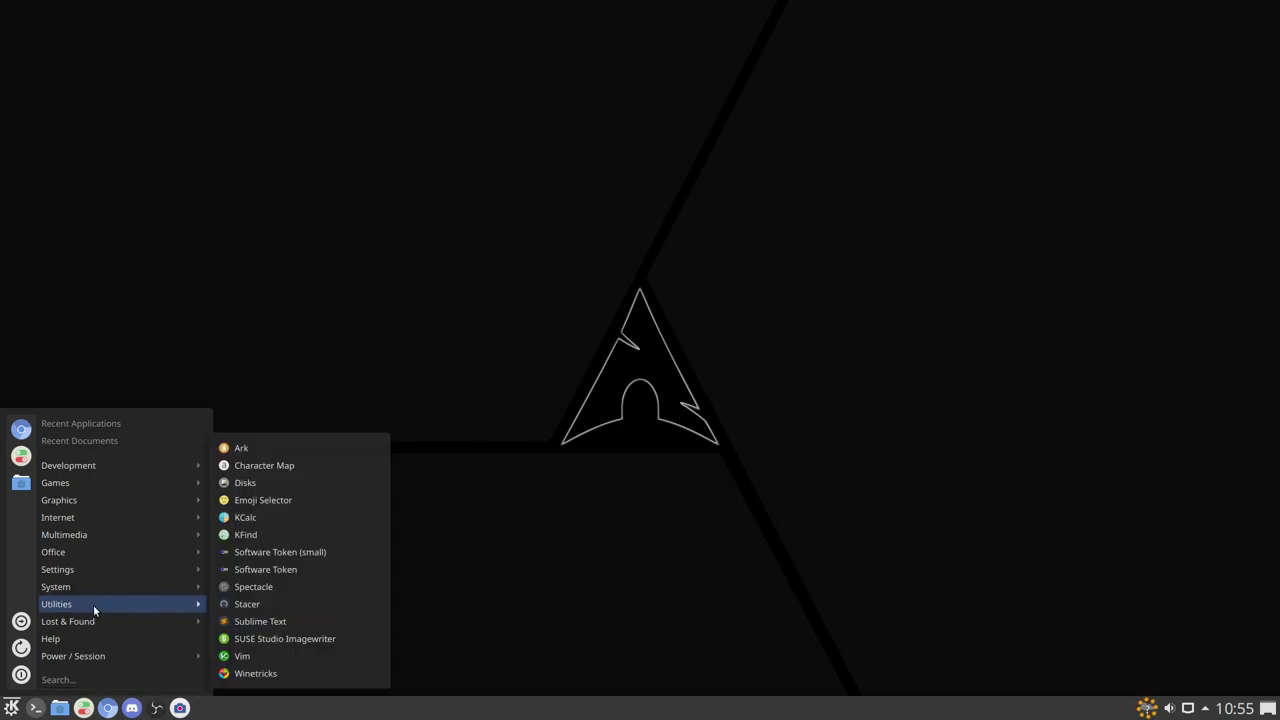
pyautogui.moveTo(116, 626)
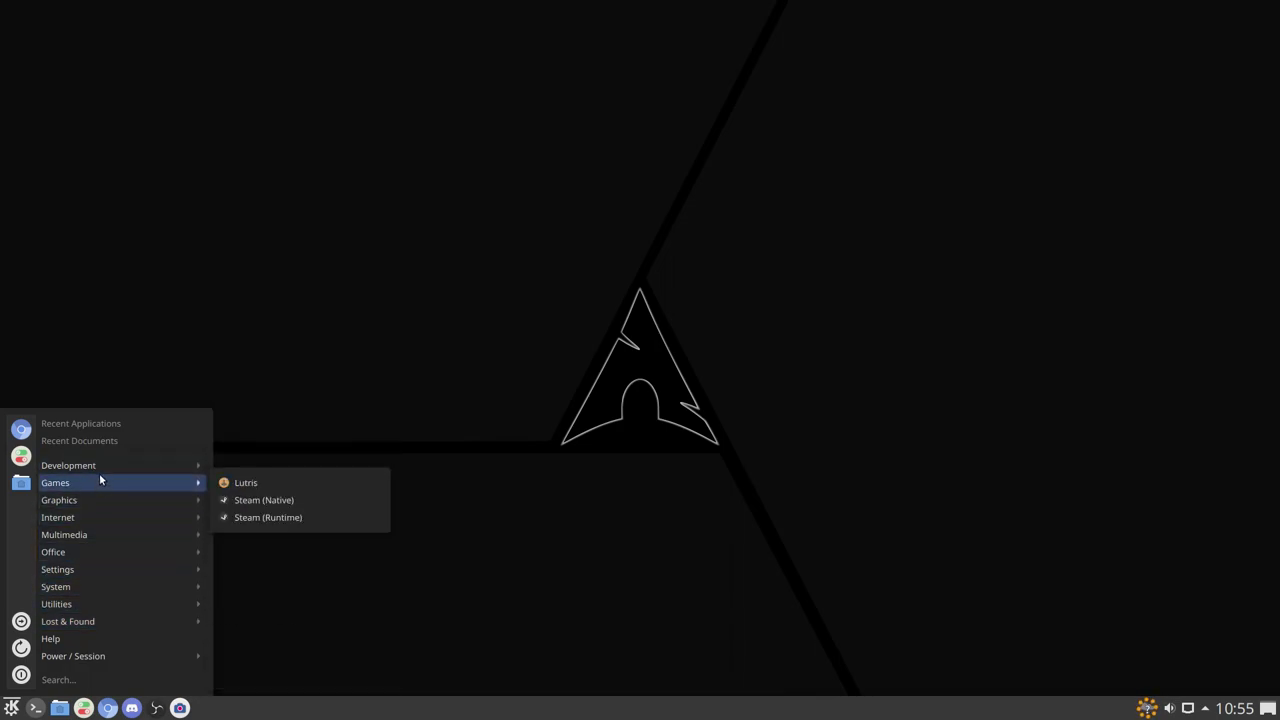
pyautogui.moveTo(91, 535)
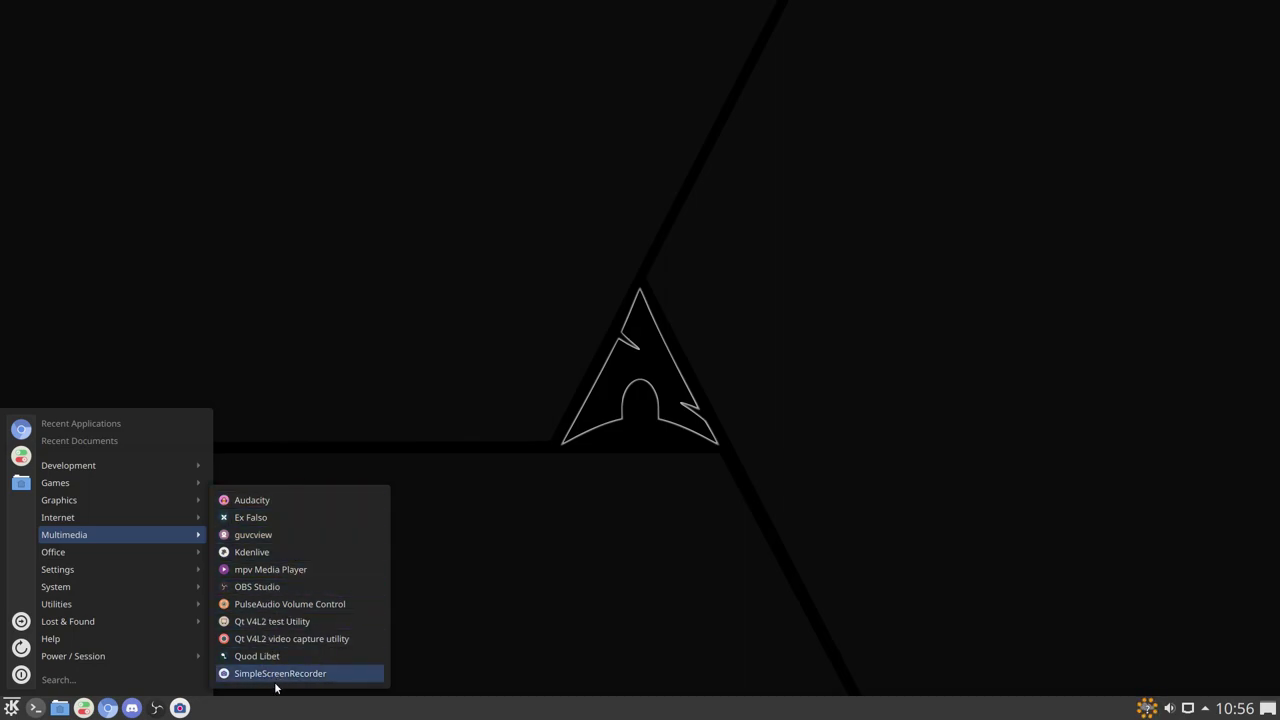
pyautogui.moveTo(81, 564)
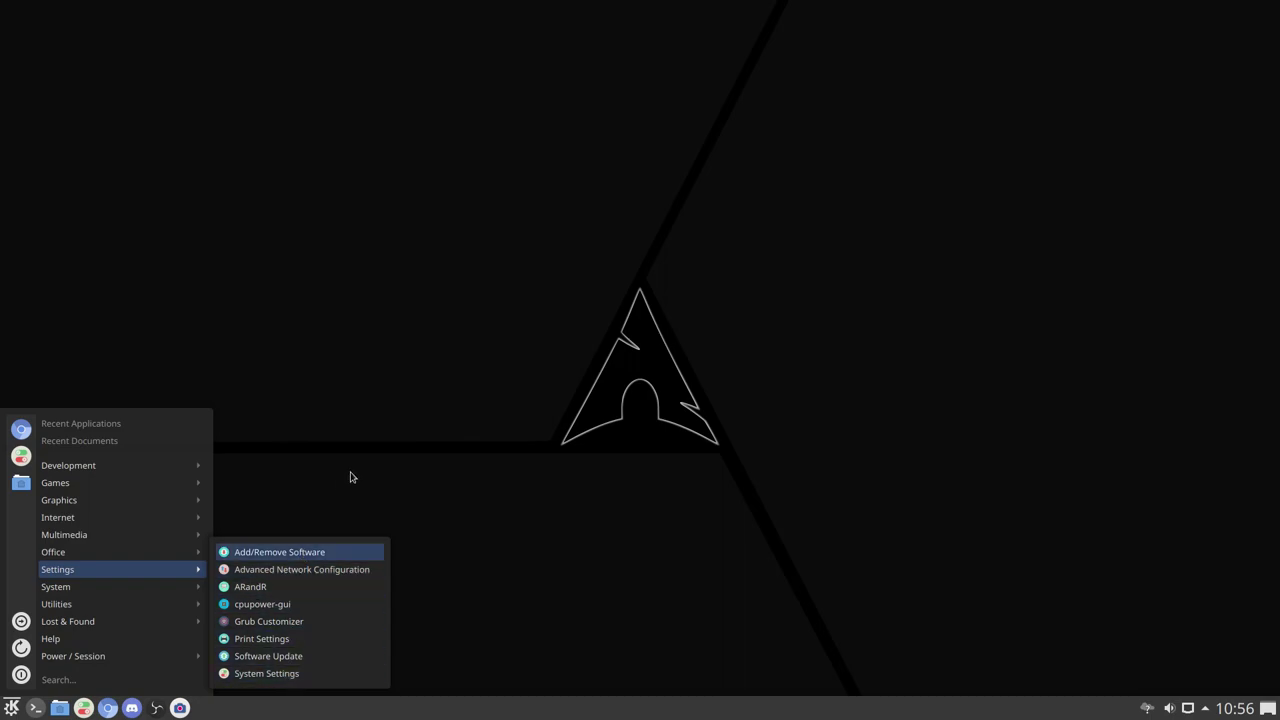
pyautogui.click(507, 460)
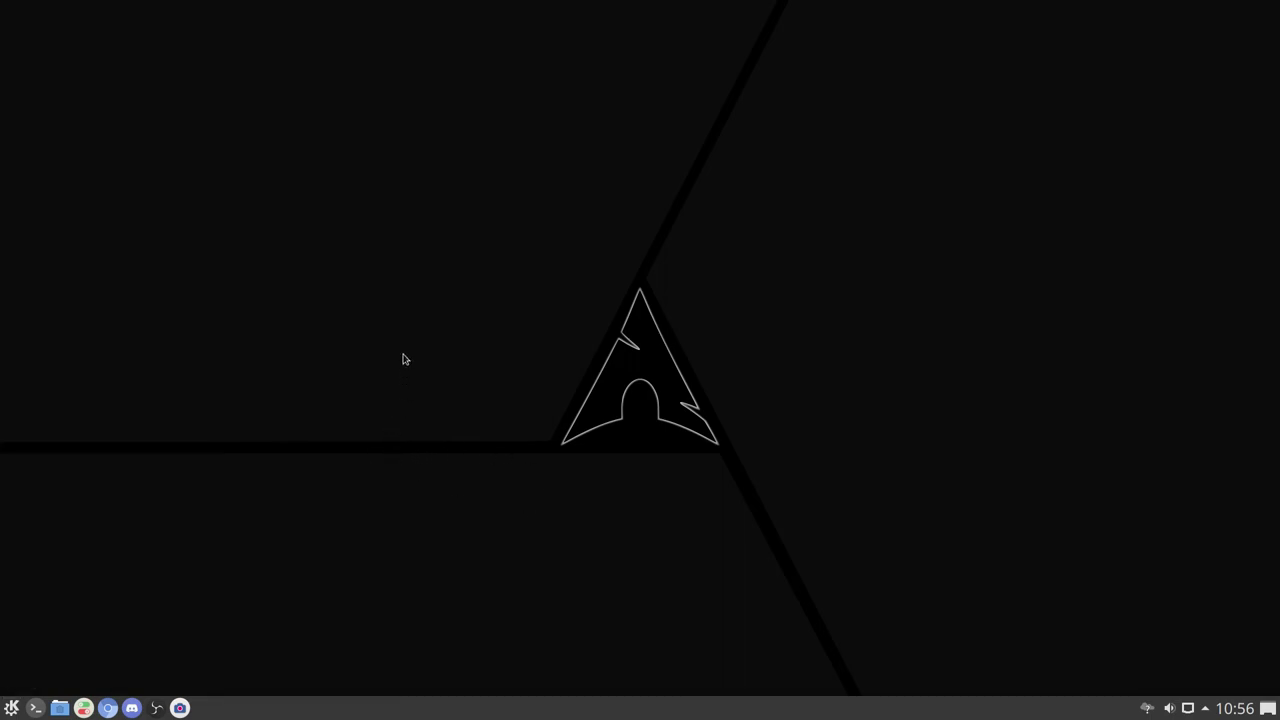
pyautogui.click(13, 707)
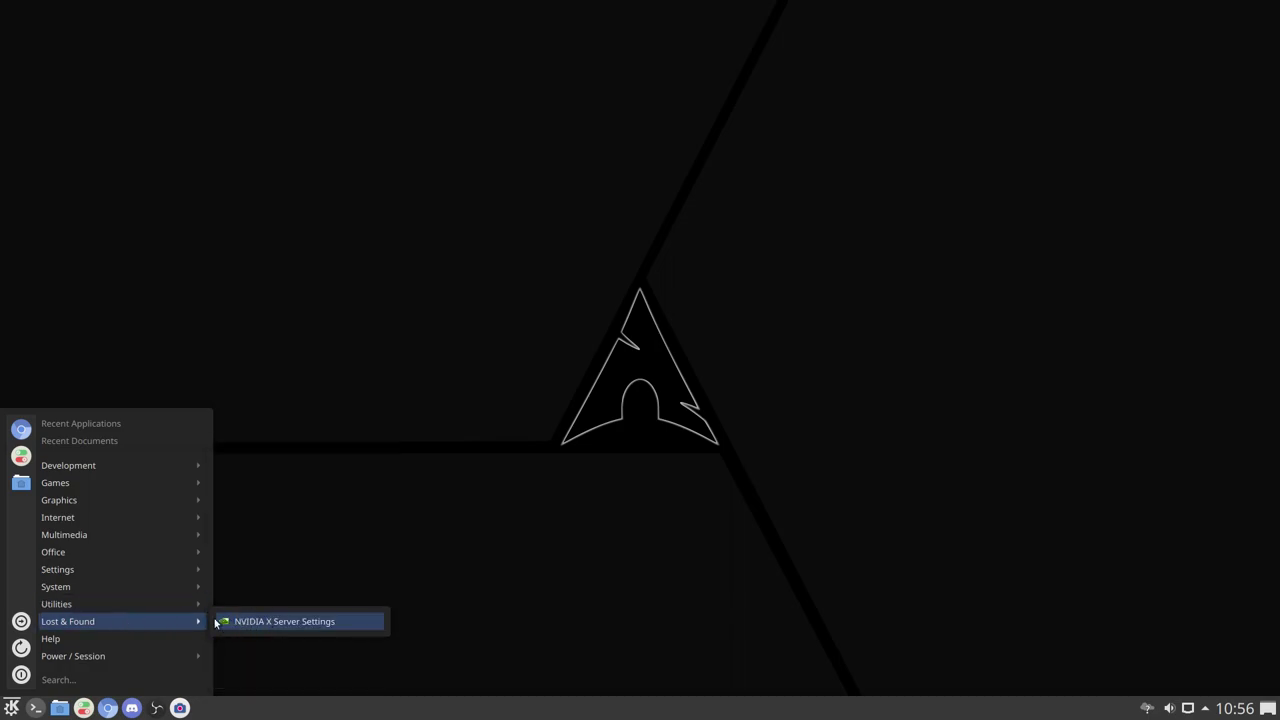
pyautogui.click(528, 308)
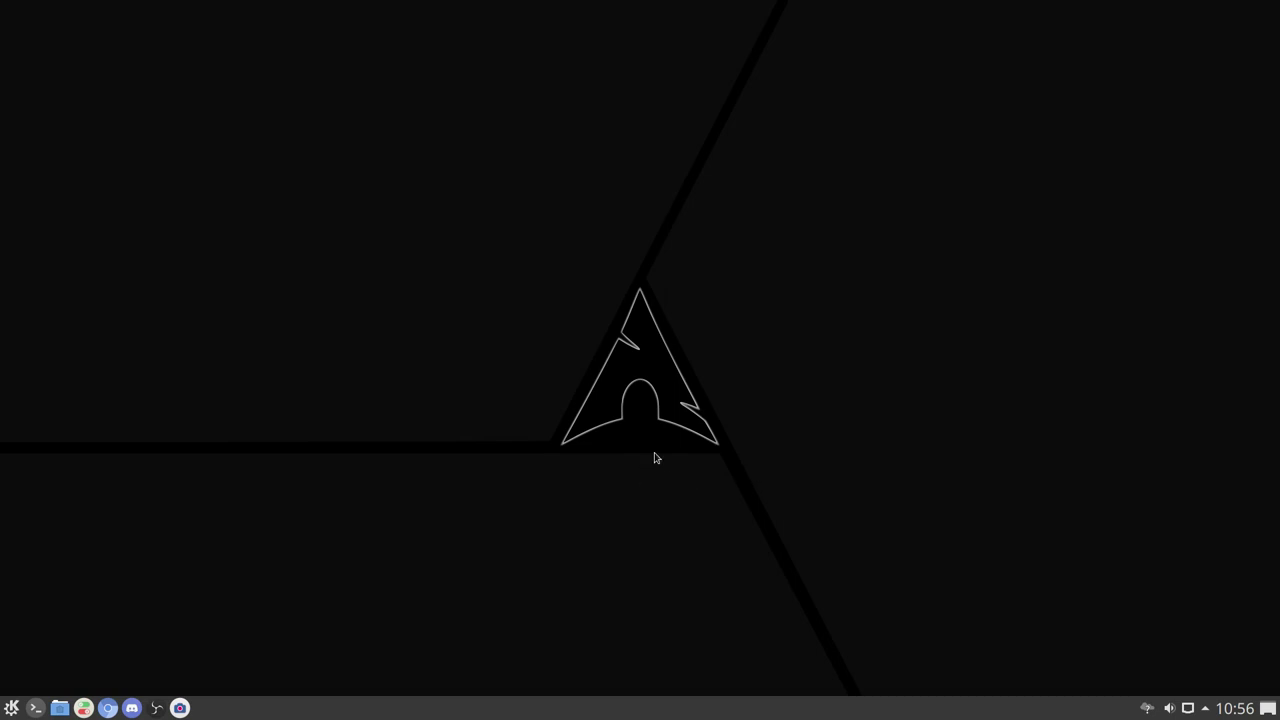
pyautogui.rightClick(361, 234)
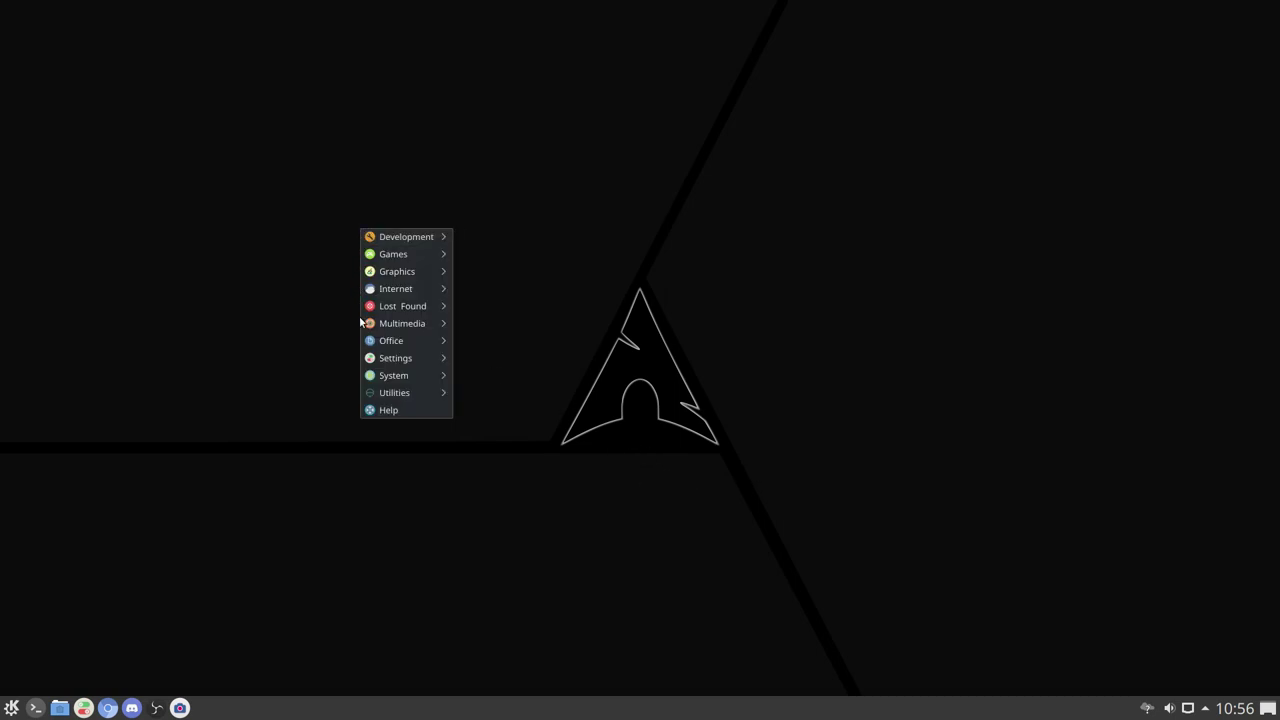
pyautogui.moveTo(393, 400)
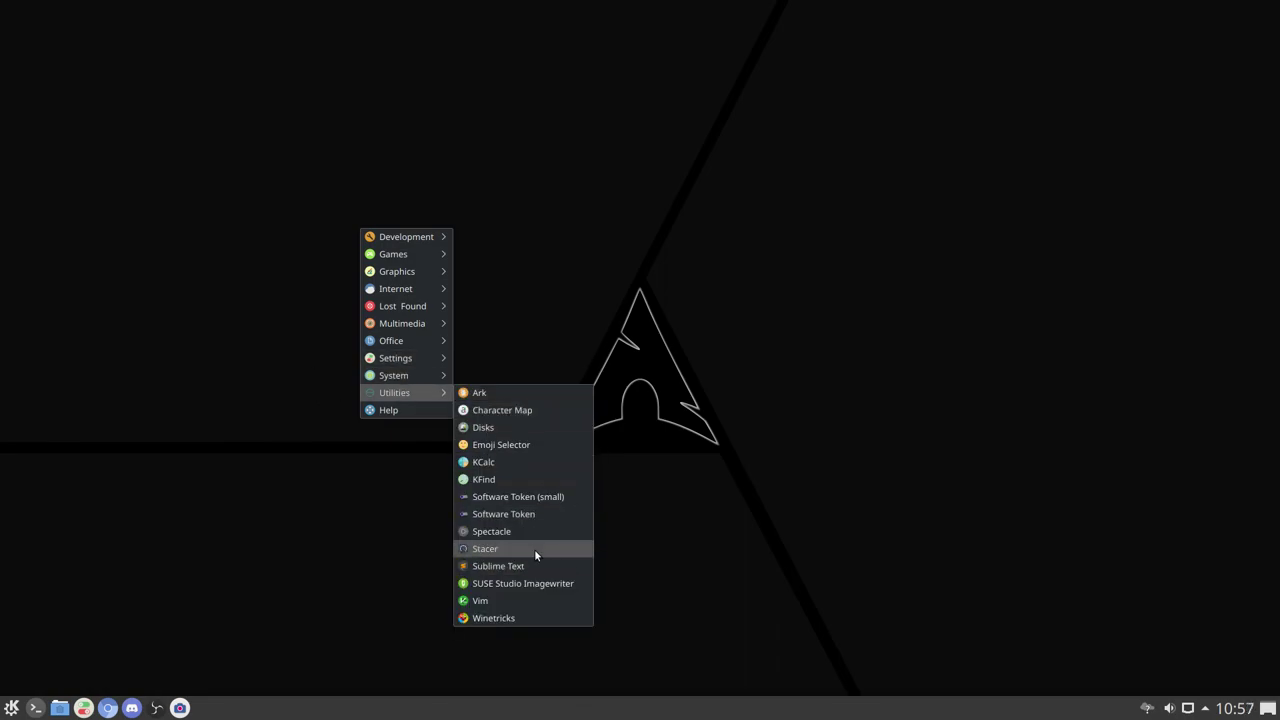
pyautogui.click(534, 549)
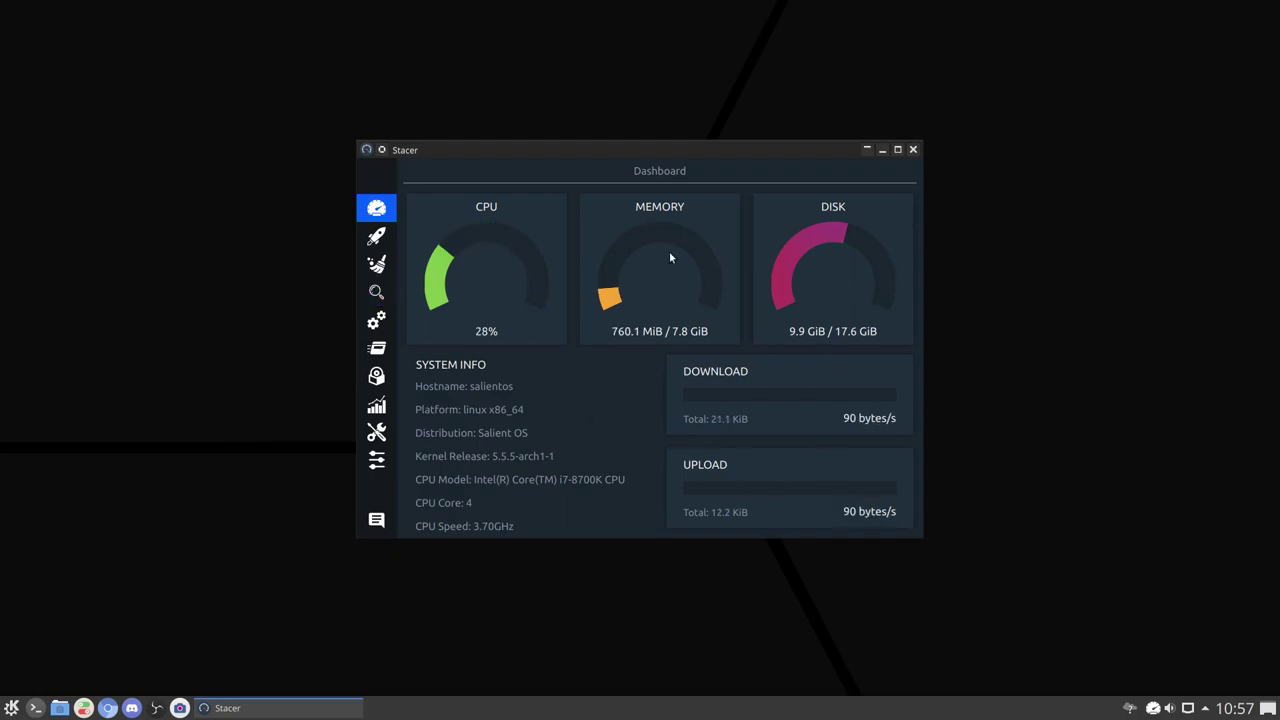
pyautogui.click(912, 150)
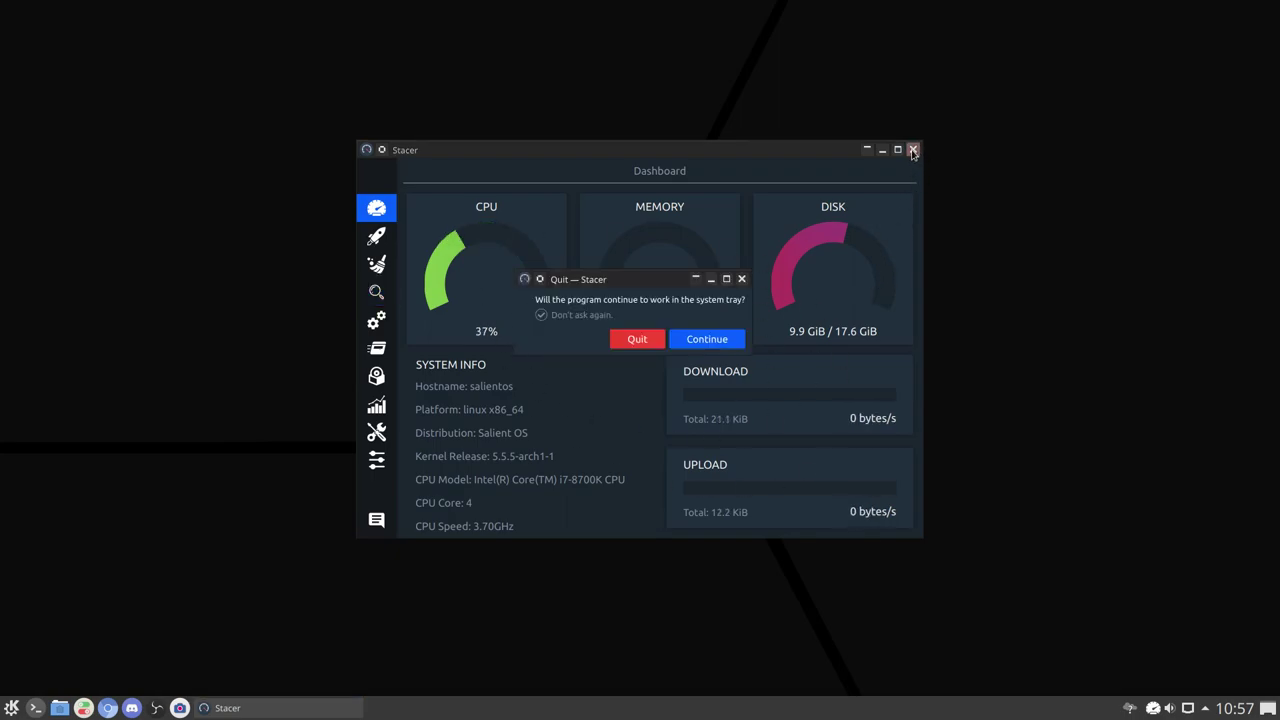
pyautogui.click(632, 340)
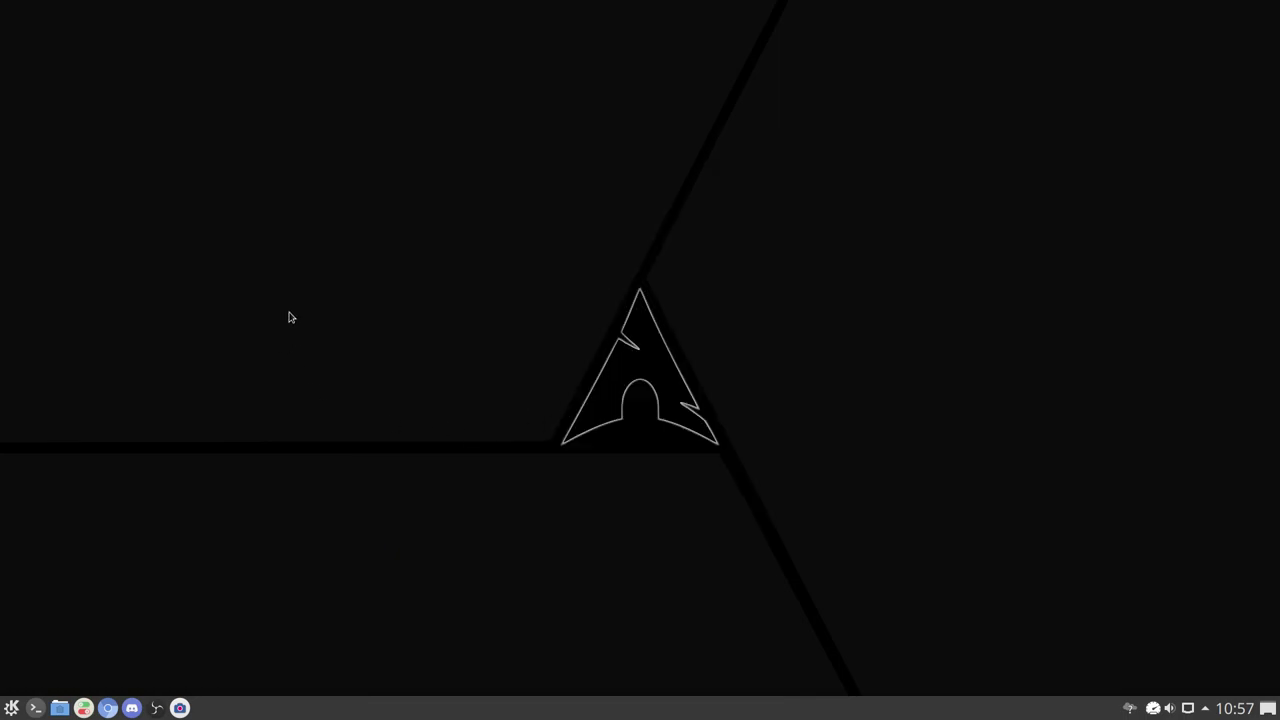
pyautogui.rightClick(211, 270)
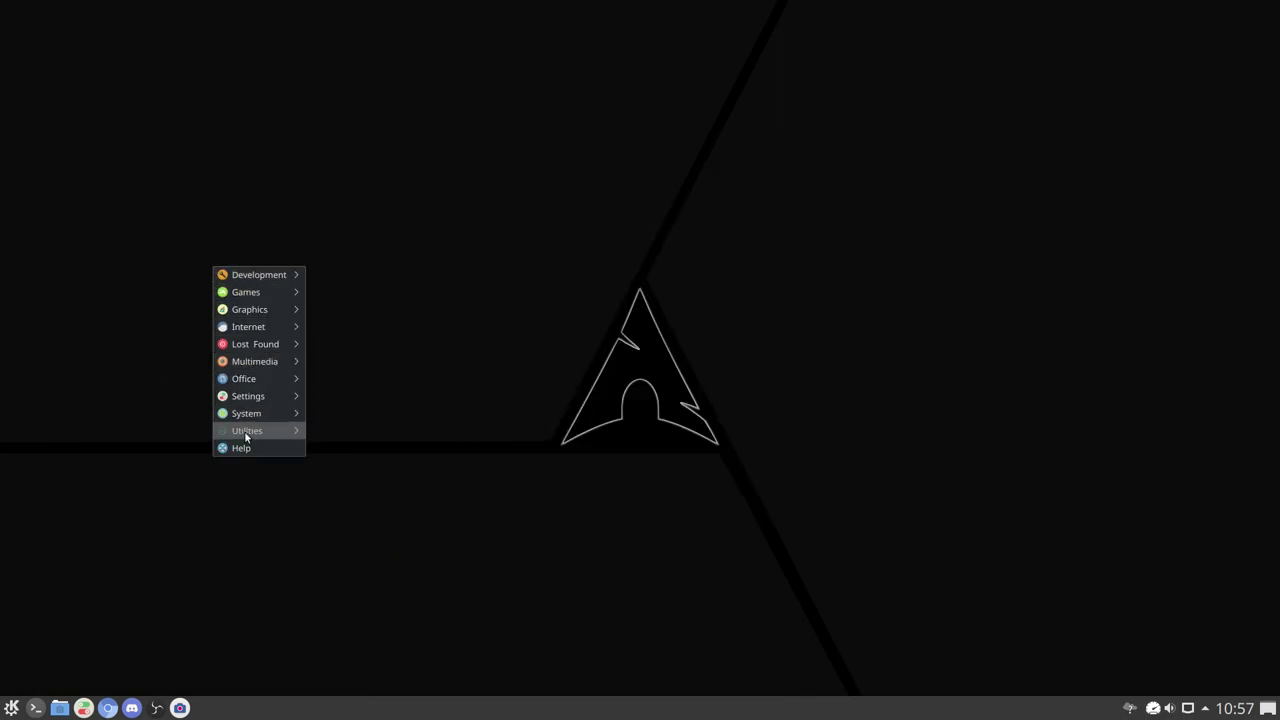
pyautogui.moveTo(261, 414)
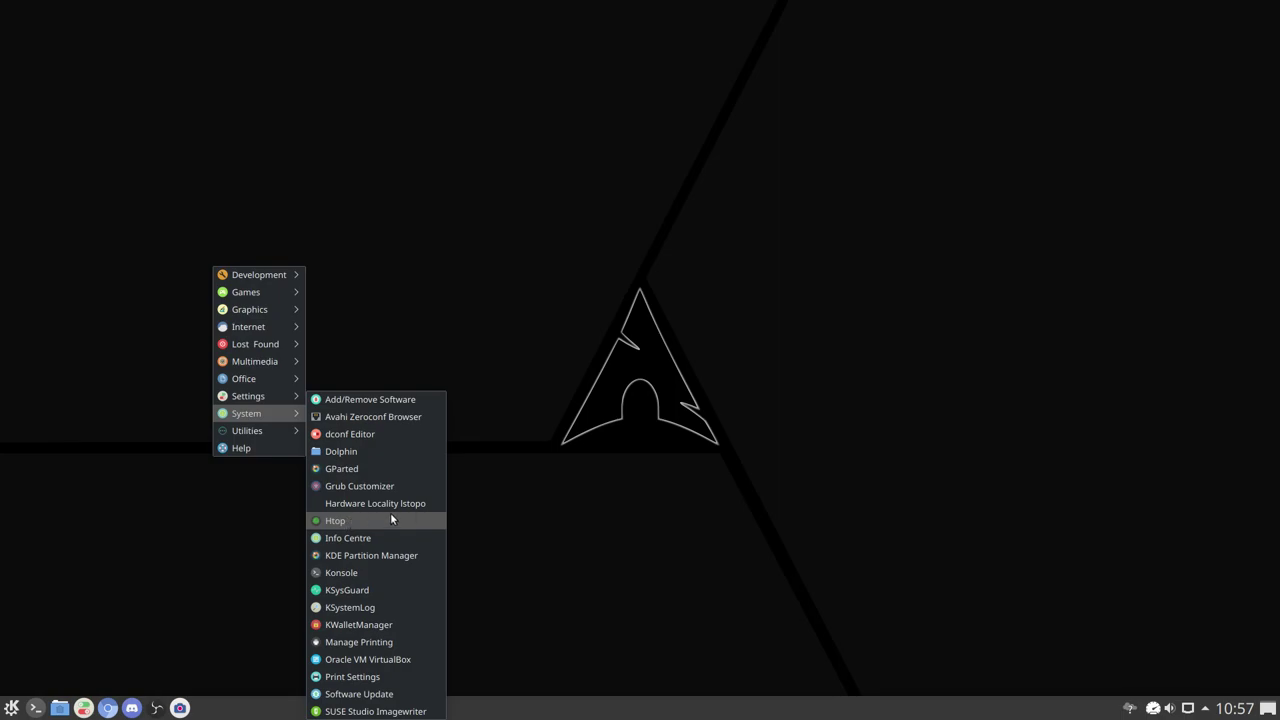
pyautogui.press('Escape')
pyautogui.press('Escape')
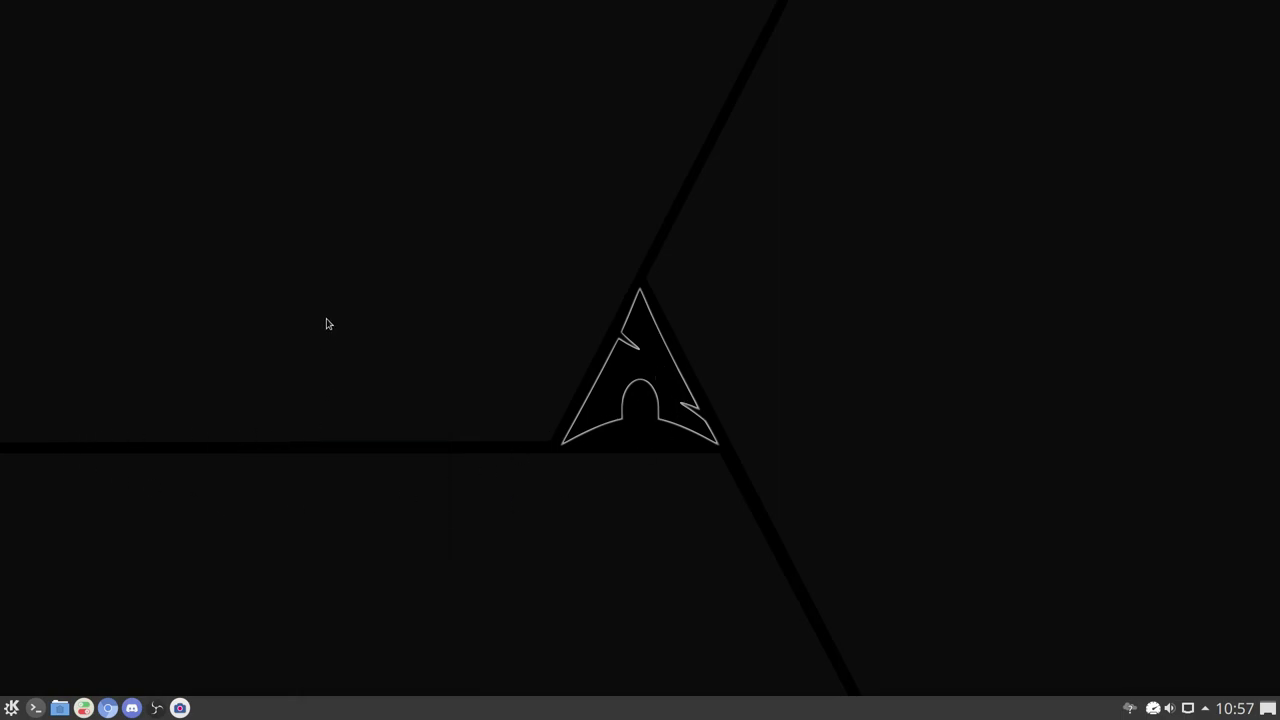